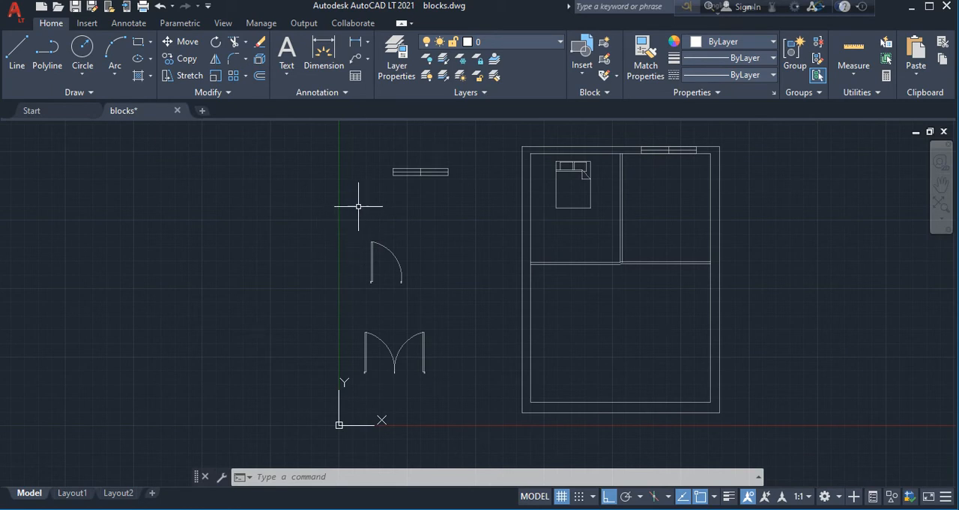
Group all the lines and the arc of the single-door symbol outside the floor plan
{"action": "scroll", "coordinate": [371, 260], "scroll_direction": "up", "scroll_amount": 4}
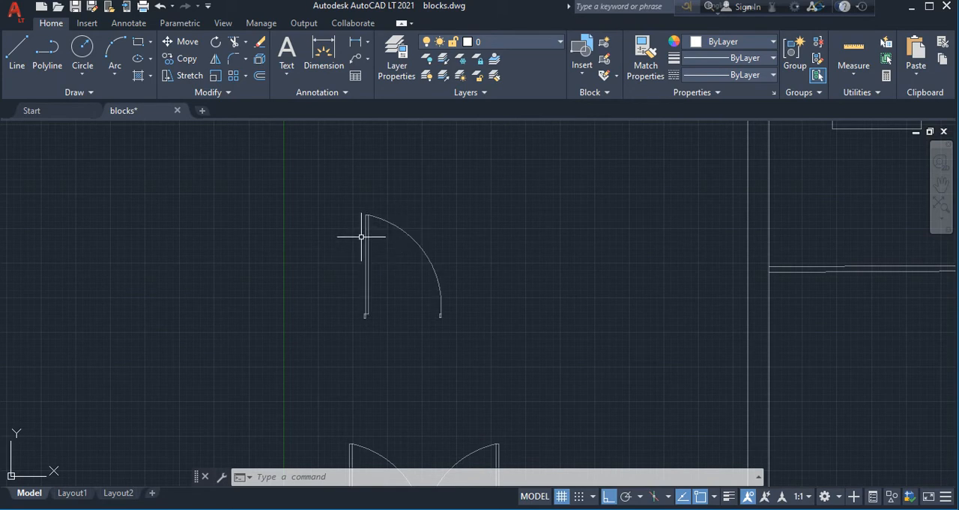
{"action": "scroll", "coordinate": [383, 243], "scroll_direction": "up", "scroll_amount": 4}
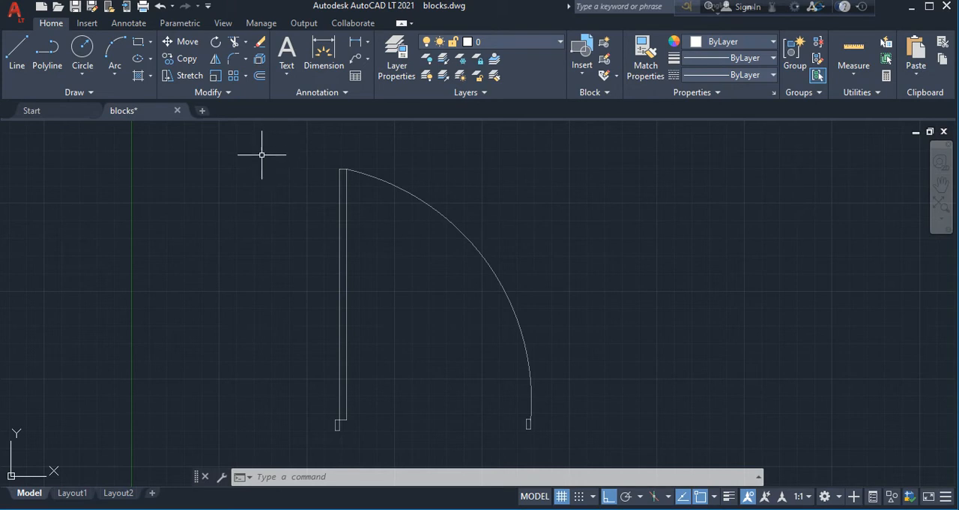
{"action": "left_click", "coordinate": [280, 138]}
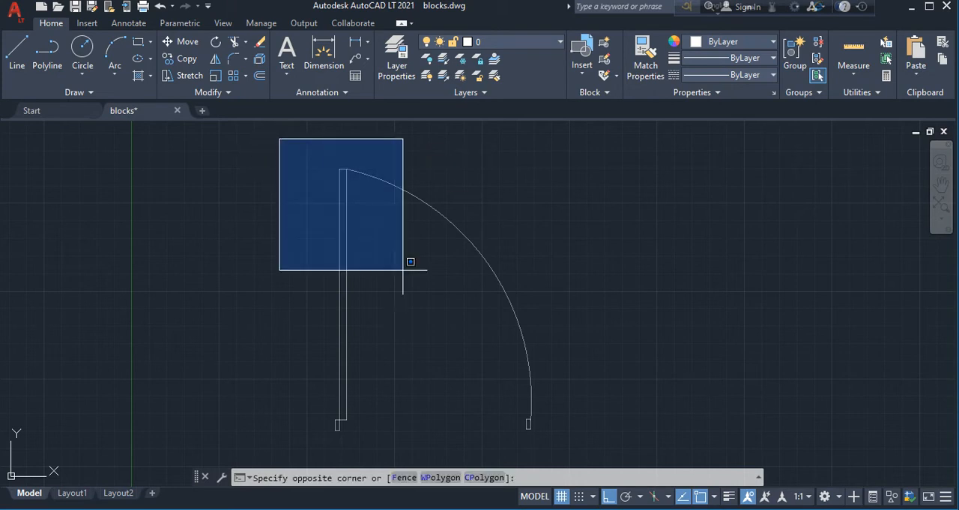
{"action": "left_click", "coordinate": [579, 438]}
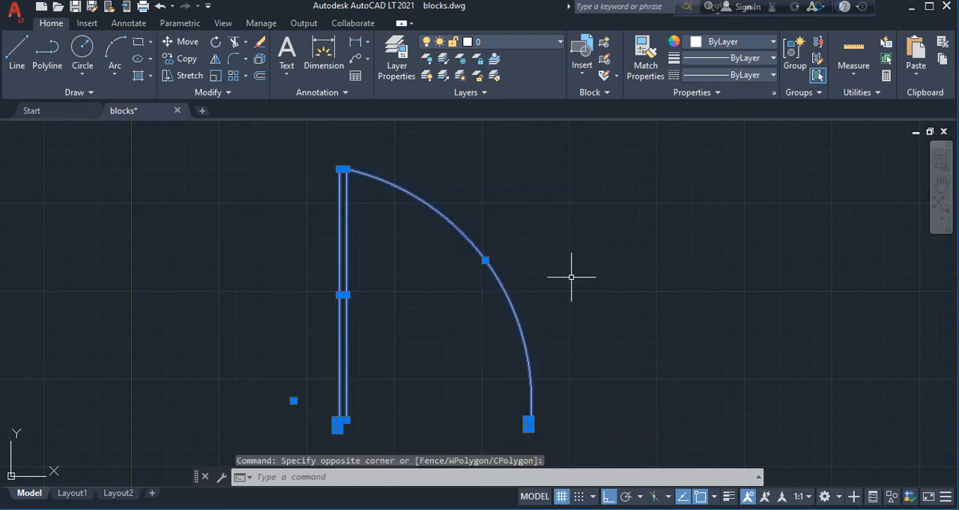
{"action": "type", "text": "gro"}
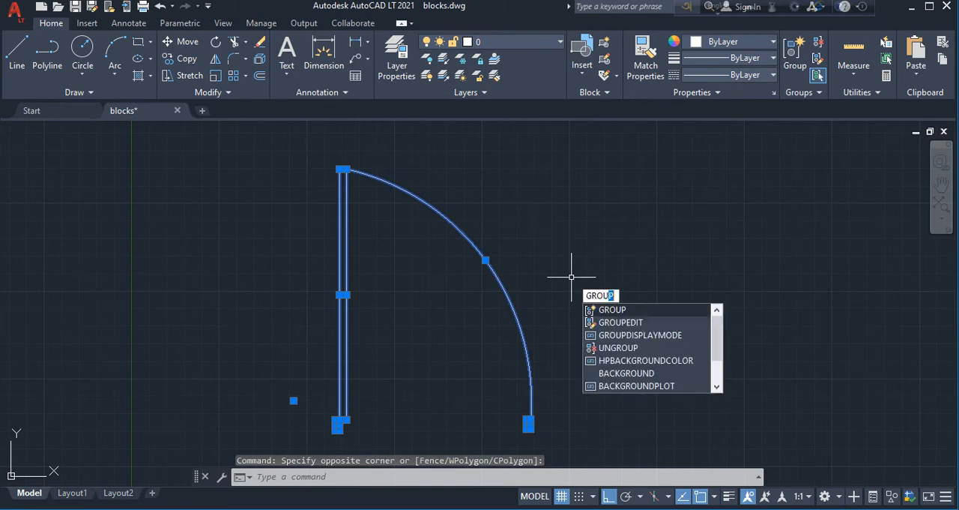
{"action": "type", "text": "u"}
{"action": "key", "text": "Return"}
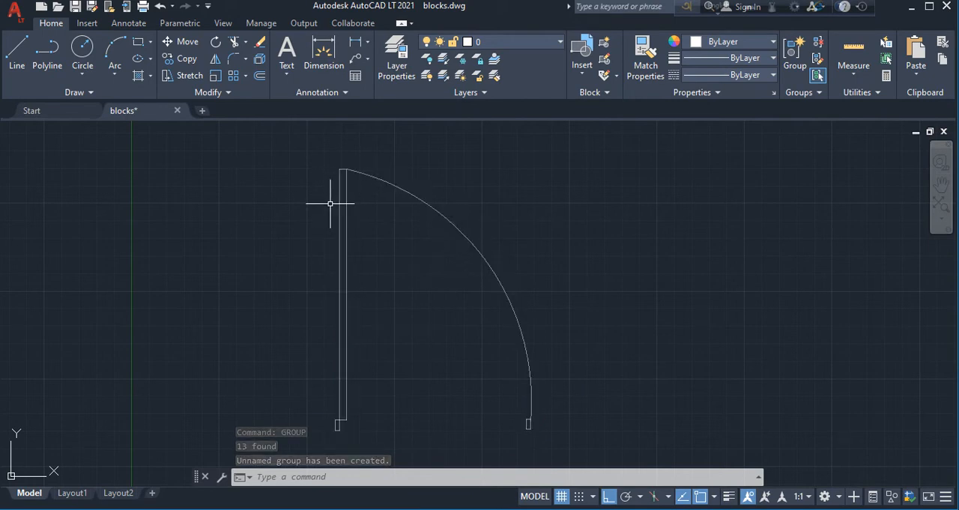
Copy the grouped single door about 1320 units to its right, using its lower-left corner as base point
{"action": "scroll", "coordinate": [525, 215], "scroll_direction": "down", "scroll_amount": 4}
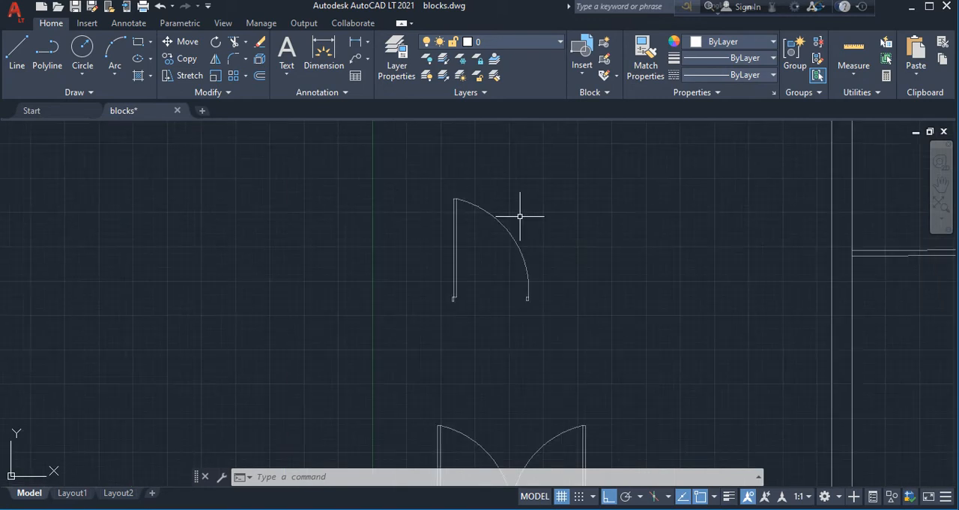
{"action": "scroll", "coordinate": [286, 308], "scroll_direction": "down", "scroll_amount": 2}
{"action": "scroll", "coordinate": [285, 308], "scroll_direction": "down", "scroll_amount": 2}
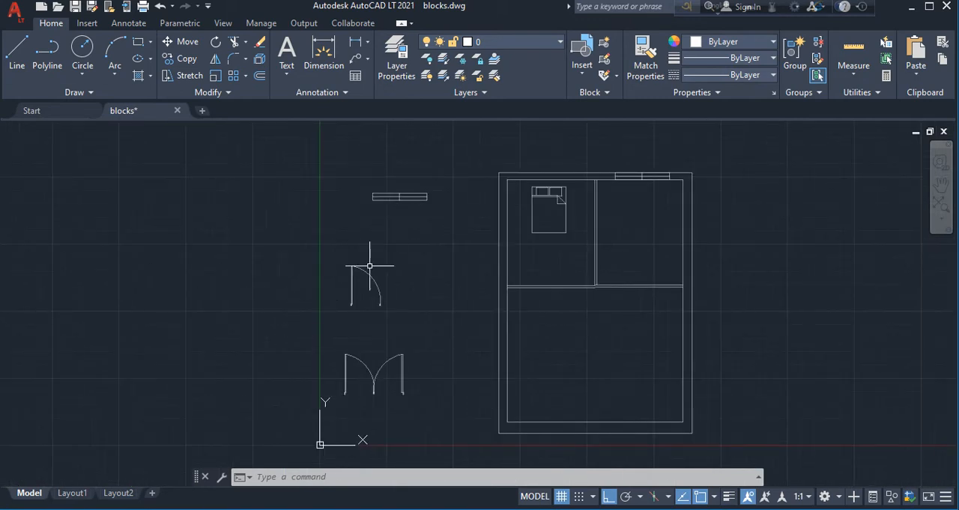
{"action": "mouse_move", "coordinate": [374, 281]}
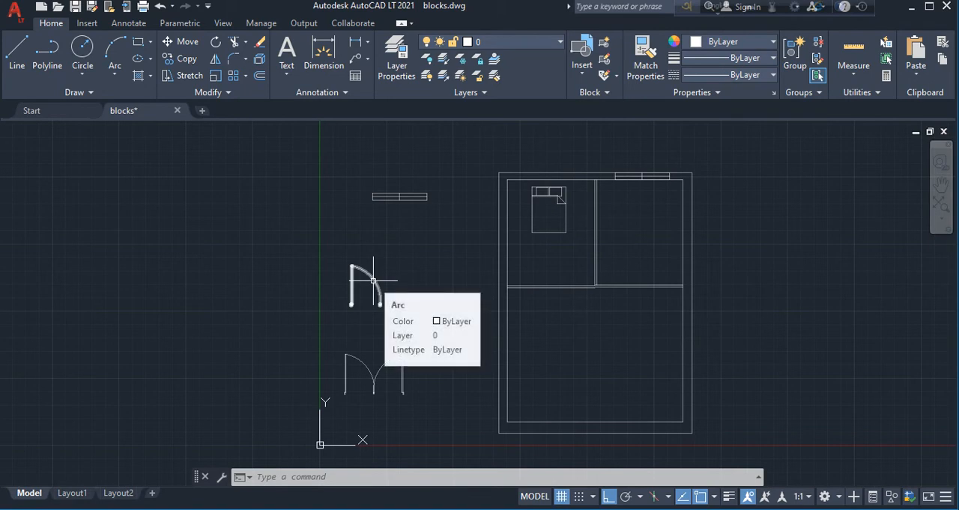
{"action": "left_click", "coordinate": [373, 281]}
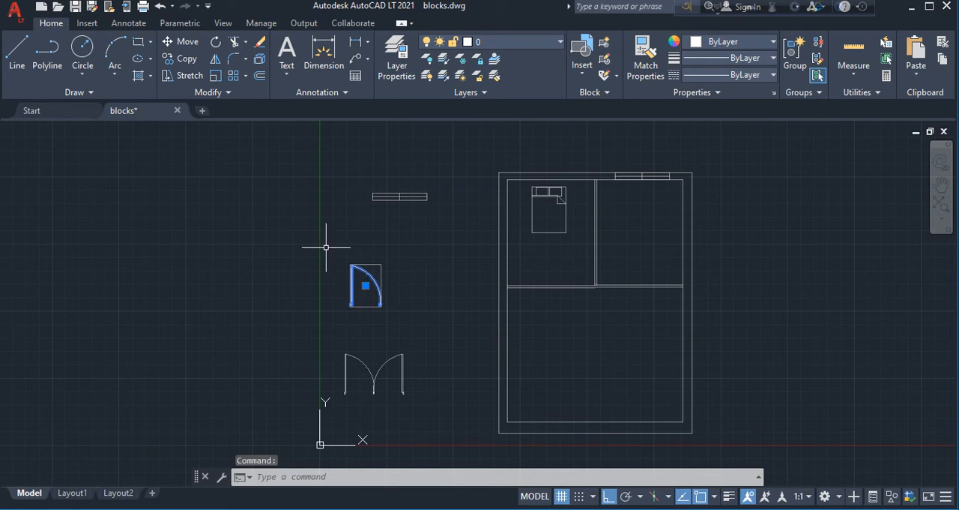
{"action": "type", "text": "co"}
{"action": "key", "text": "Return"}
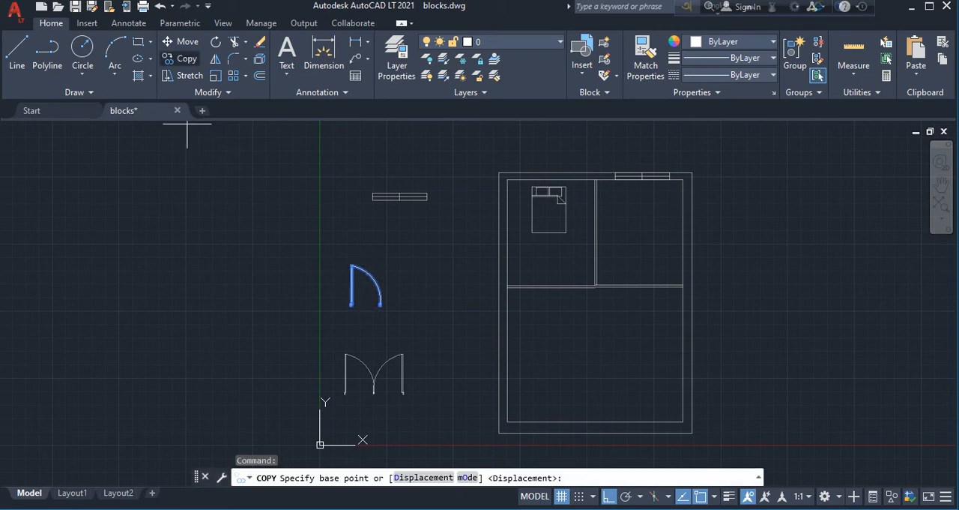
{"action": "left_click", "coordinate": [351, 304]}
{"action": "left_click", "coordinate": [422, 304]}
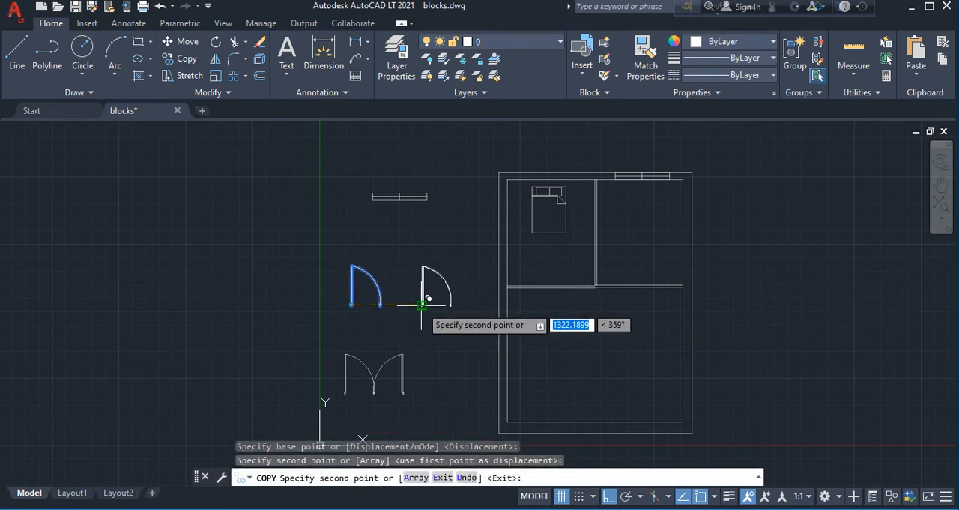
{"action": "key", "text": "Return"}
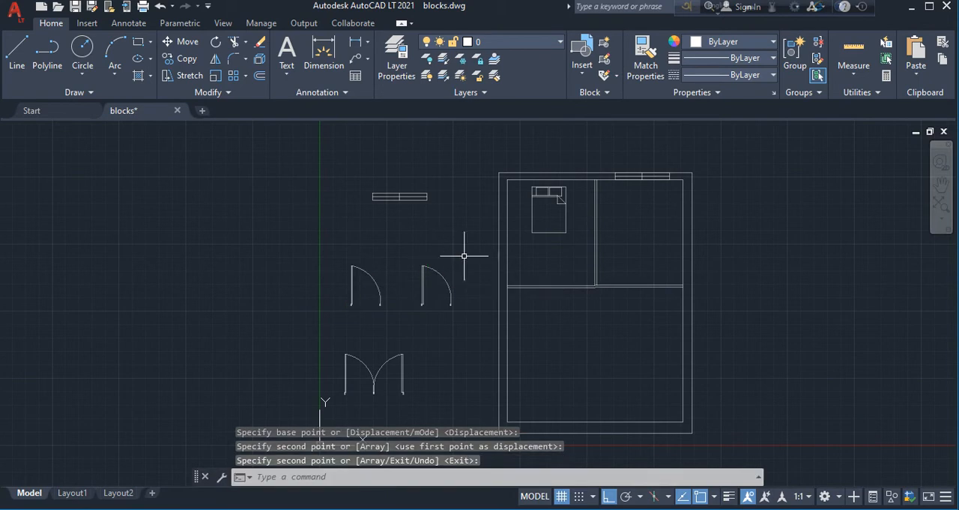
Move the copied door into the floor plan, onto the horizontal partition wall below the bed
{"action": "left_click", "coordinate": [422, 281]}
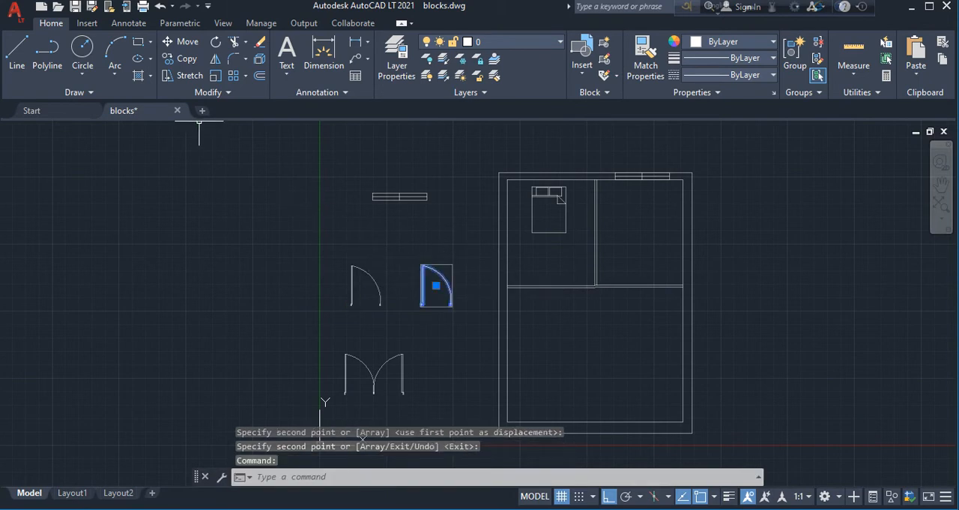
{"action": "left_click", "coordinate": [182, 41]}
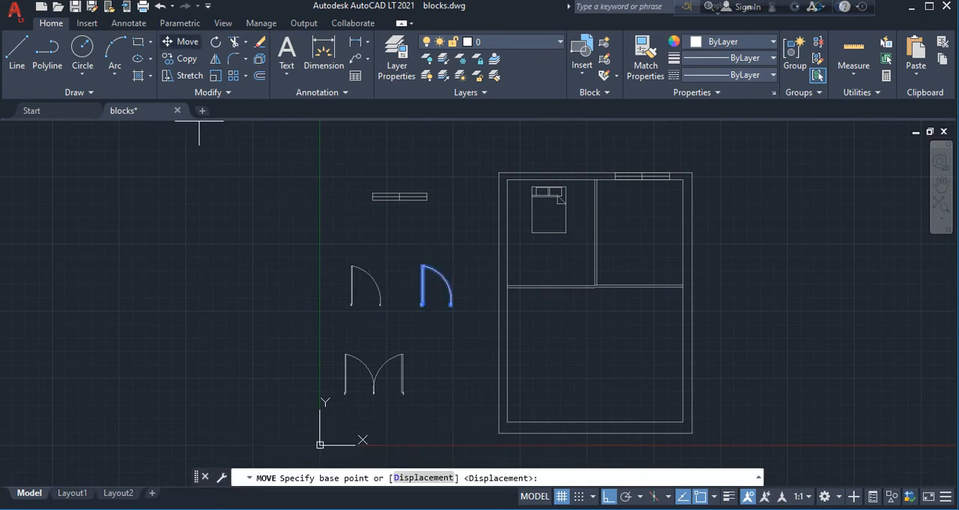
{"action": "left_click", "coordinate": [453, 283]}
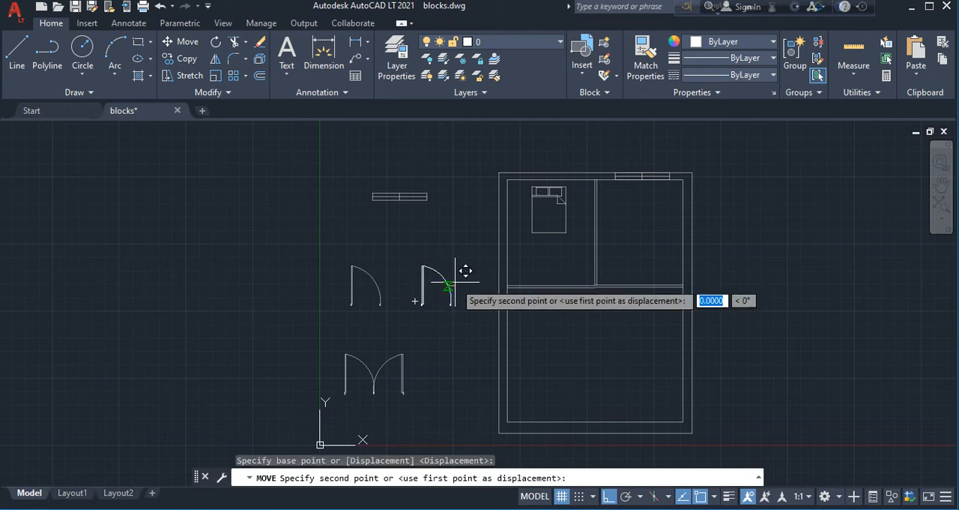
{"action": "left_click", "coordinate": [561, 285]}
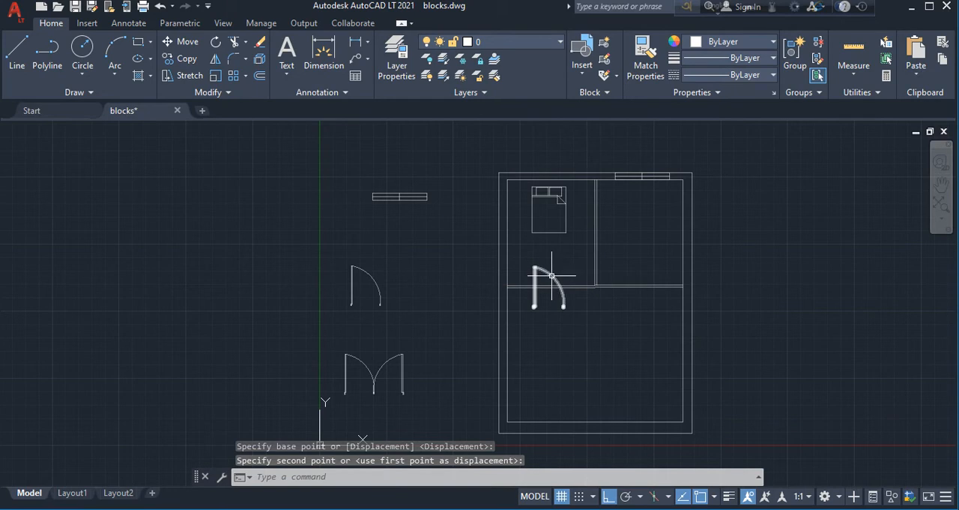
Move the door in the bedroom upward and slightly left so its jambs sit on the partition wall
{"action": "left_click", "coordinate": [554, 274]}
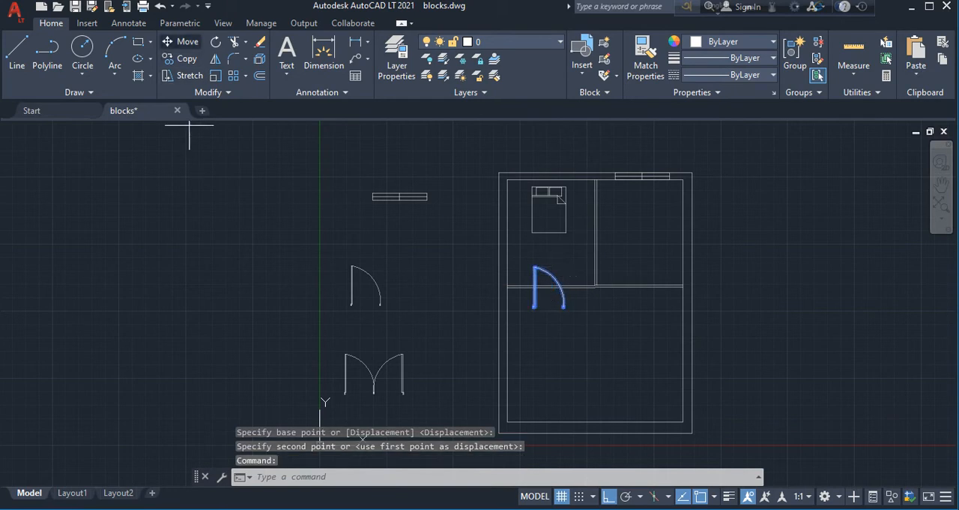
{"action": "left_click", "coordinate": [183, 42]}
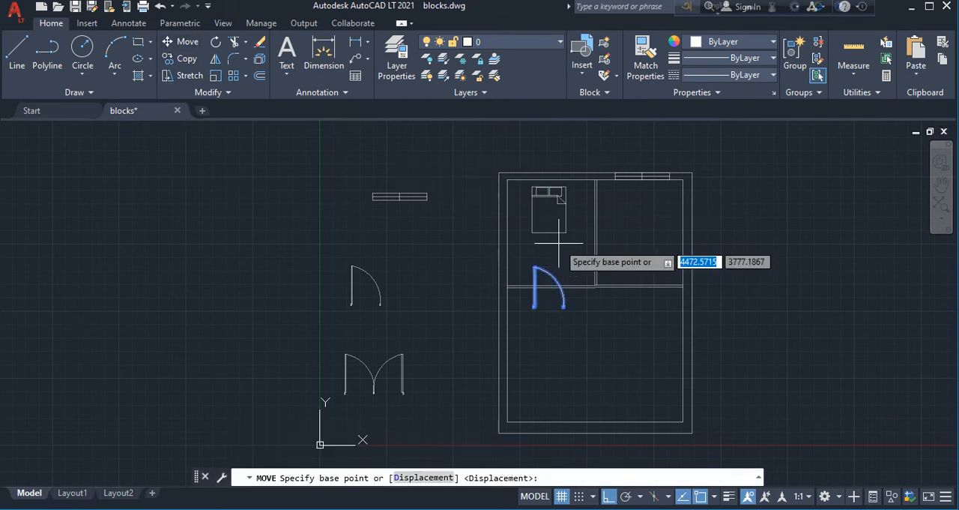
{"action": "left_click", "coordinate": [546, 287]}
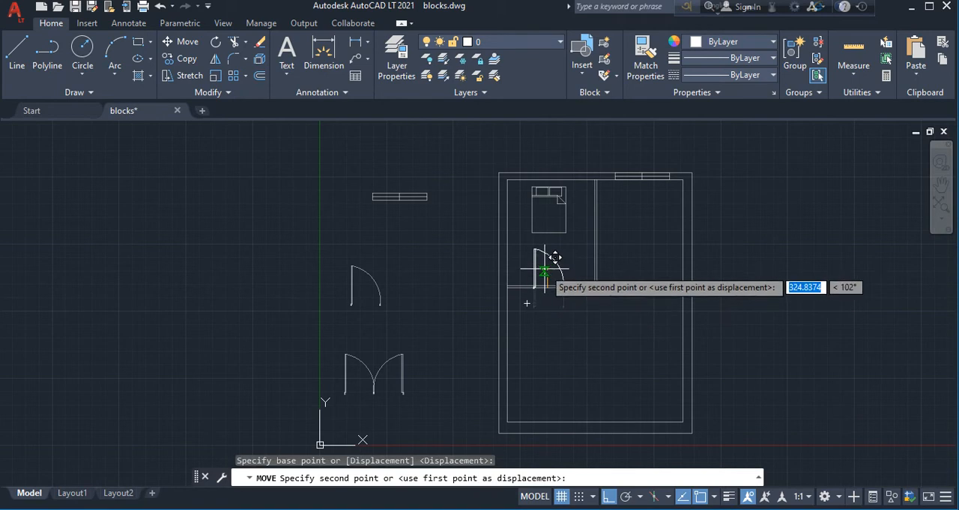
{"action": "left_click", "coordinate": [543, 269]}
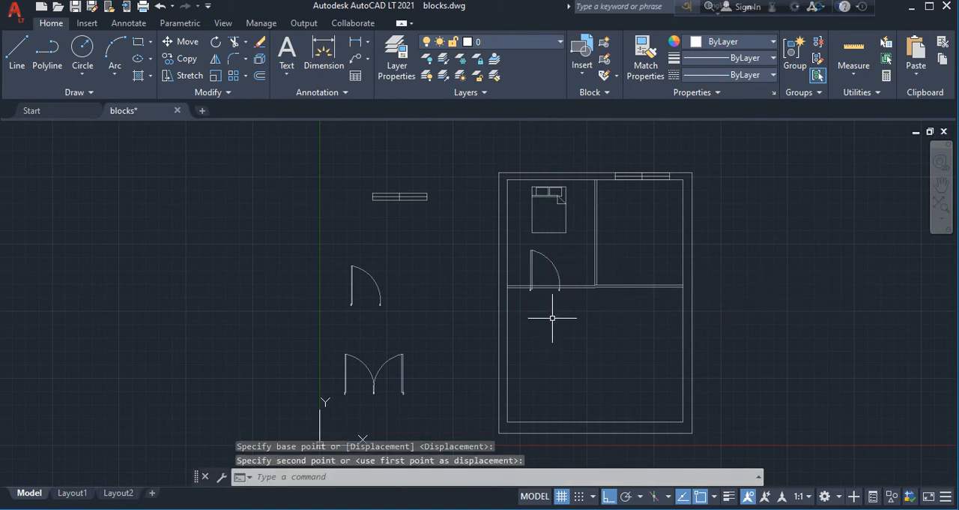
{"action": "scroll", "coordinate": [555, 315], "scroll_direction": "up", "scroll_amount": 2}
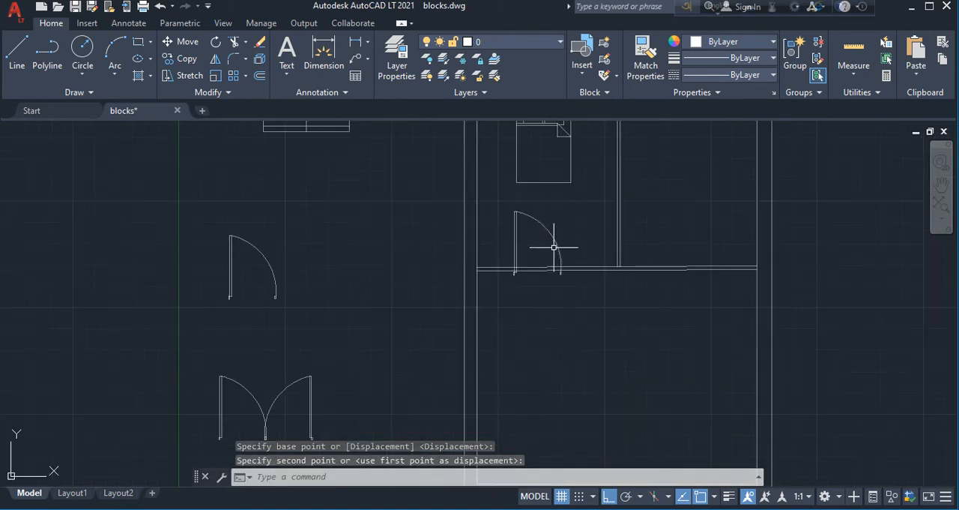
{"action": "scroll", "coordinate": [555, 245], "scroll_direction": "down", "scroll_amount": 2}
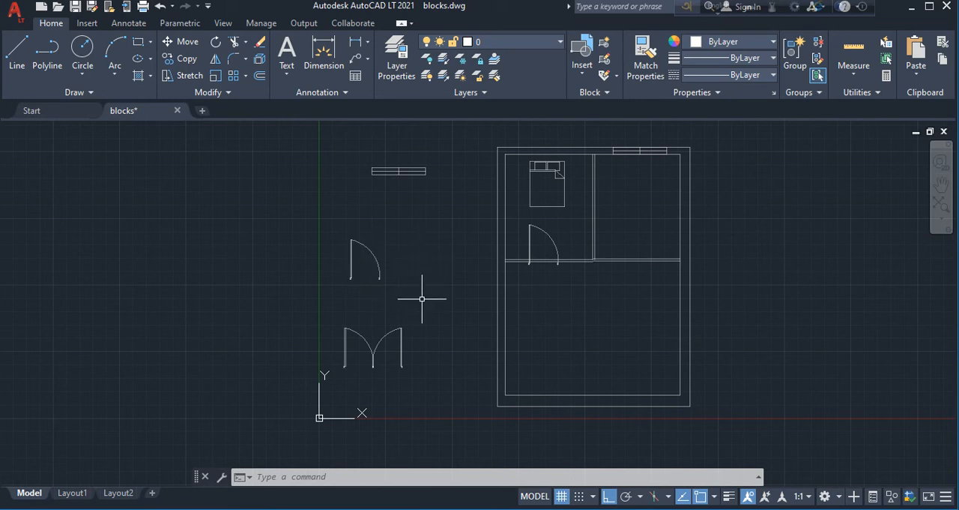
Group all parts of the double-door symbol outside the floor plan
{"action": "left_click", "coordinate": [336, 317]}
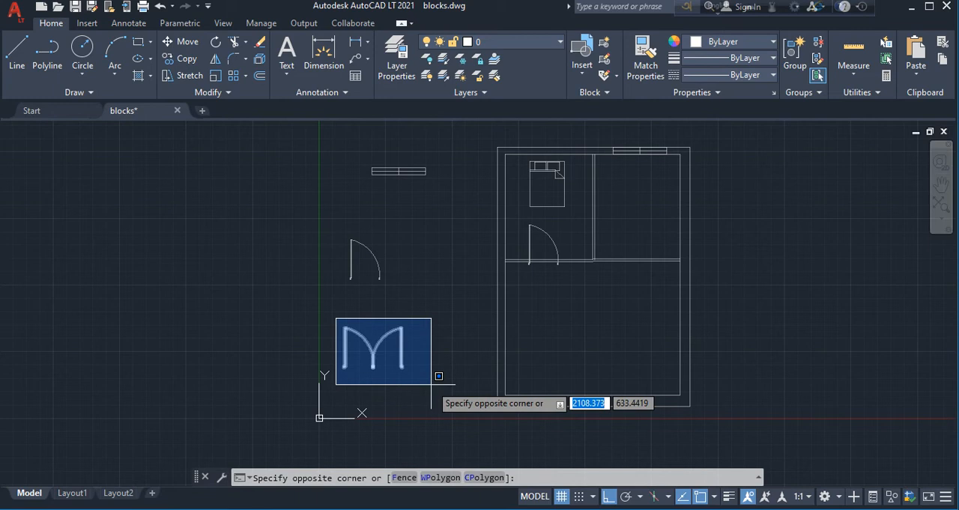
{"action": "left_click", "coordinate": [431, 383]}
{"action": "type", "text": "GROUP"}
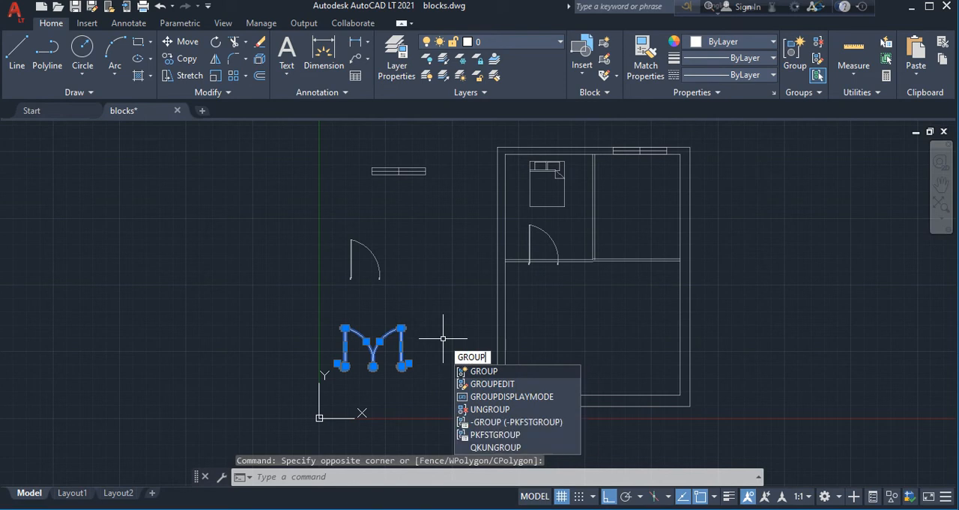
{"action": "key", "text": "Return"}
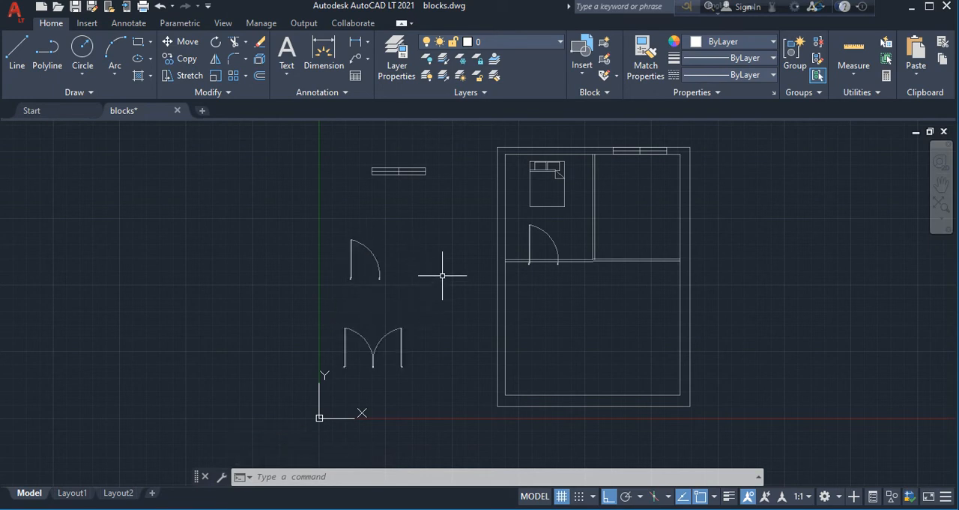
Define a block named dr from the grouped single door outside the plan, keeping base point 0,0,0 and converting the objects to a block
{"action": "type", "text": "b"}
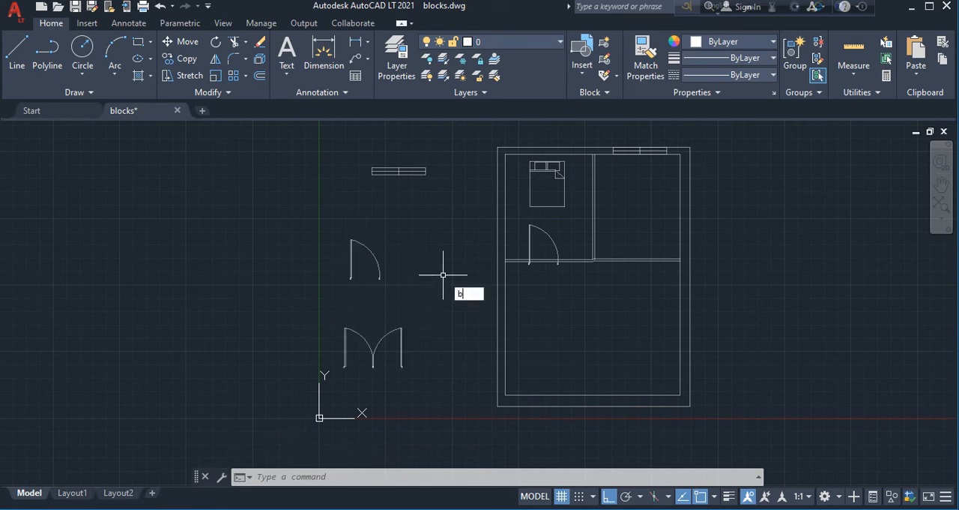
{"action": "type", "text": "lock"}
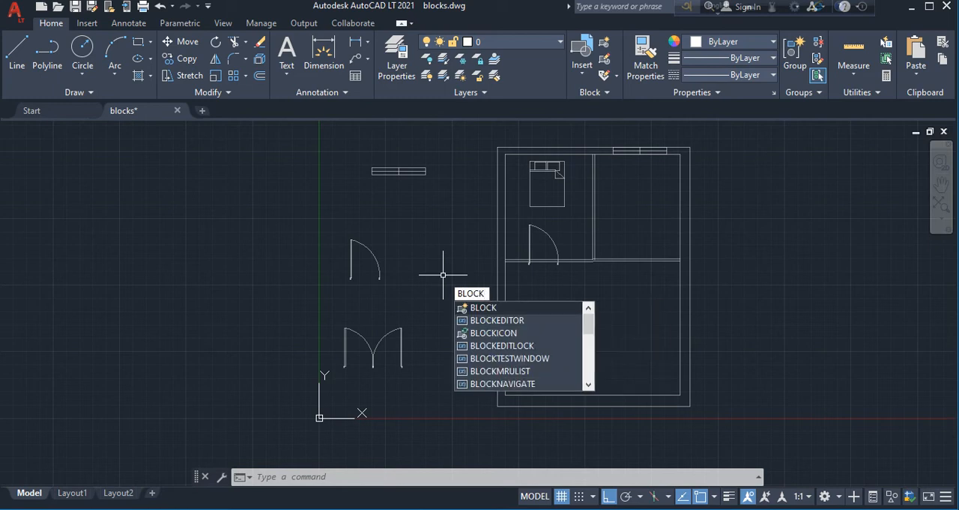
{"action": "key", "text": "Return"}
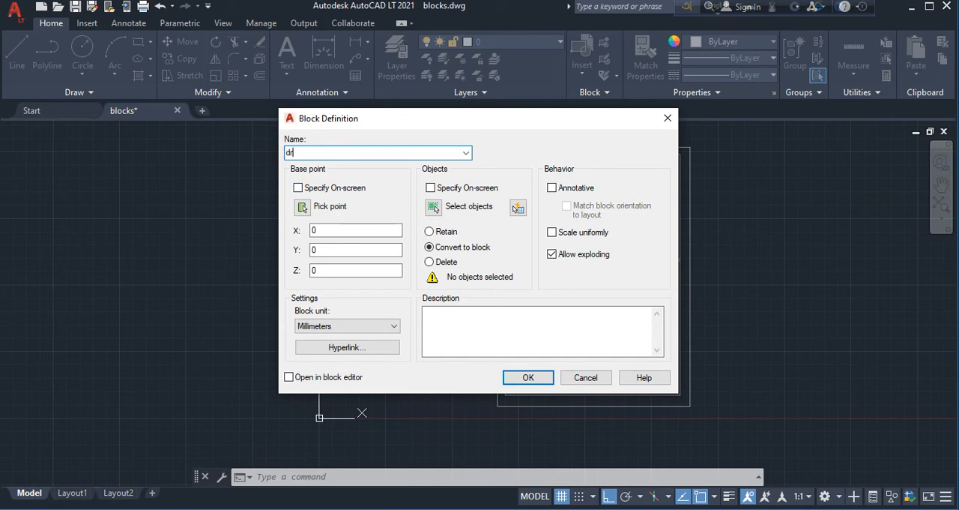
{"action": "key", "text": "Return"}
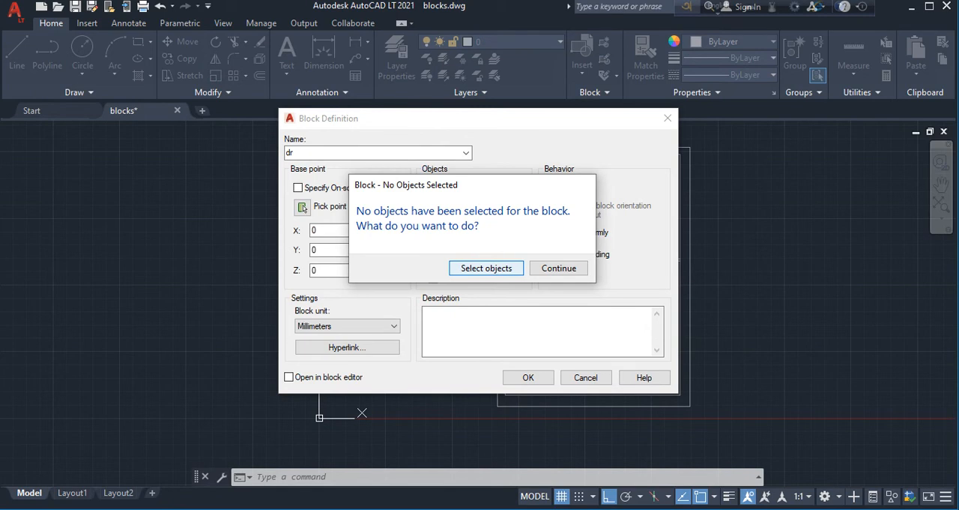
{"action": "left_click", "coordinate": [486, 268]}
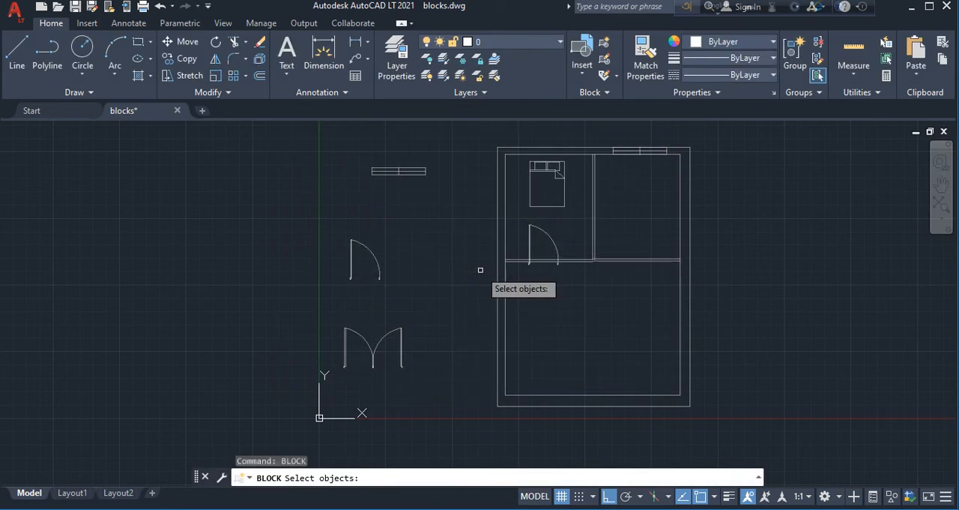
{"action": "left_click", "coordinate": [368, 250]}
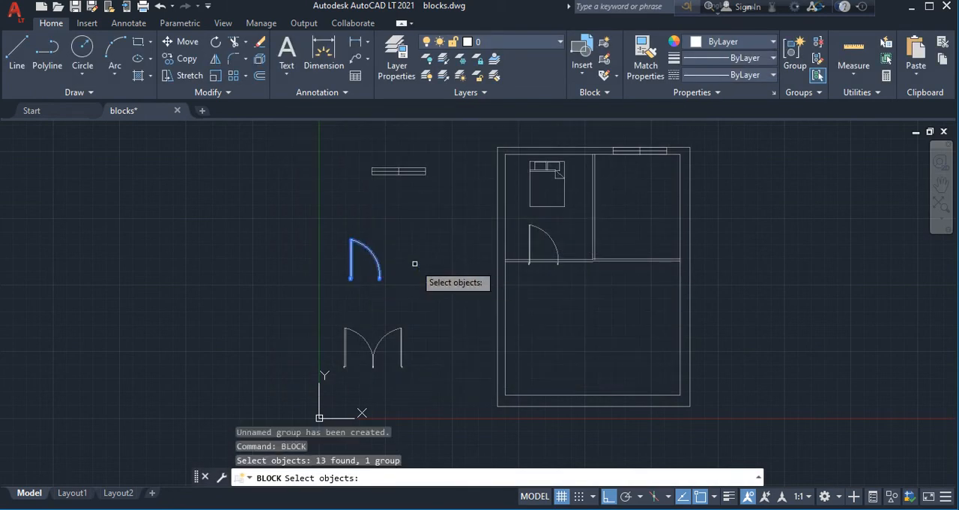
{"action": "key", "text": "Return"}
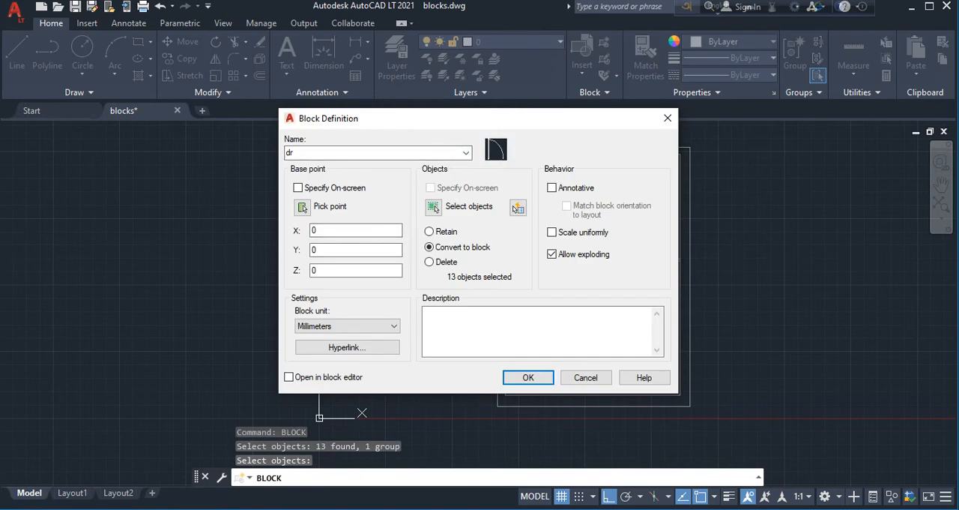
{"action": "key", "text": "Return"}
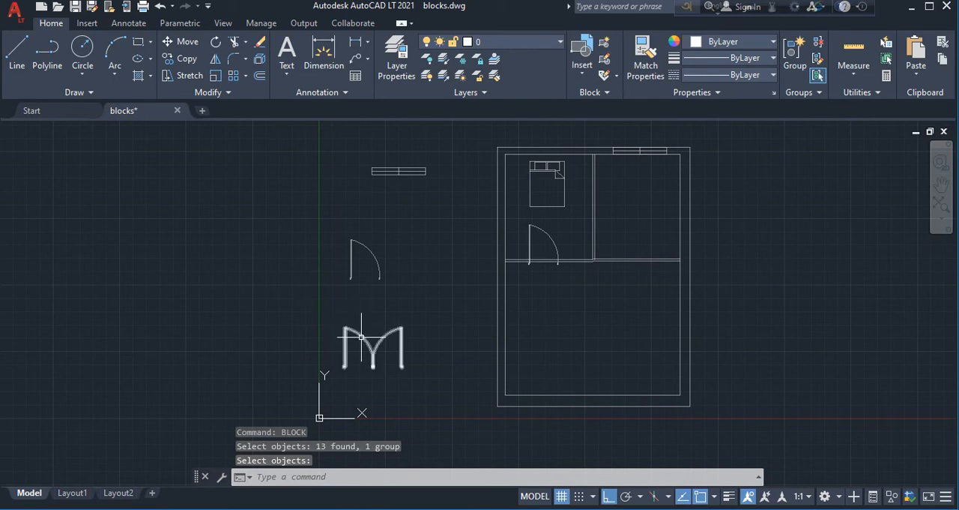
{"action": "scroll", "coordinate": [361, 337], "scroll_direction": "up", "scroll_amount": 4}
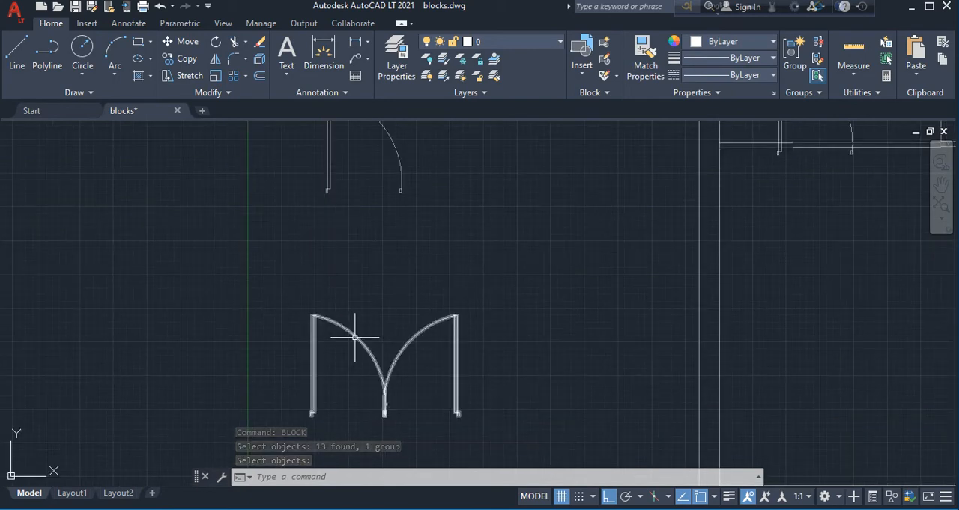
Define a block named dr2 from the double-door symbol outside the plan, keeping base point 0,0,0 and converting the objects to a block
{"action": "left_click", "coordinate": [355, 337]}
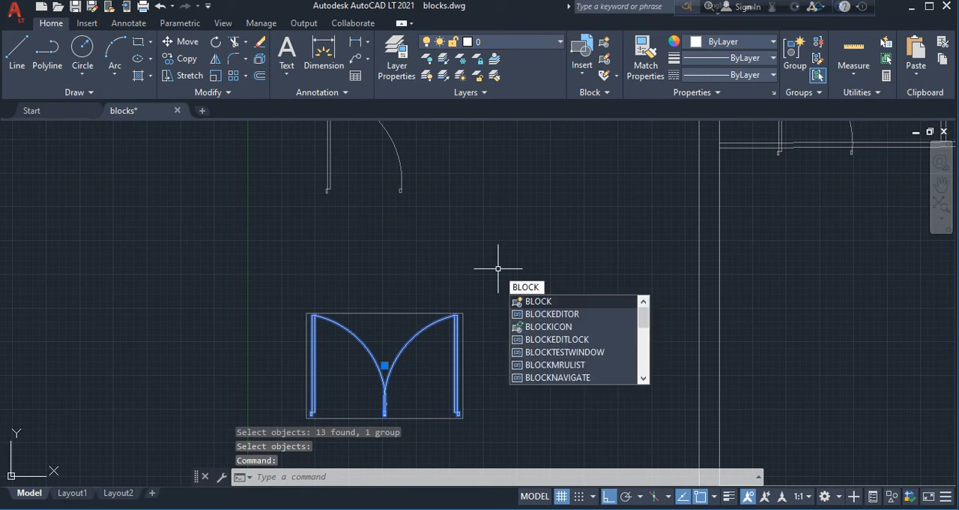
{"action": "key", "text": "Return"}
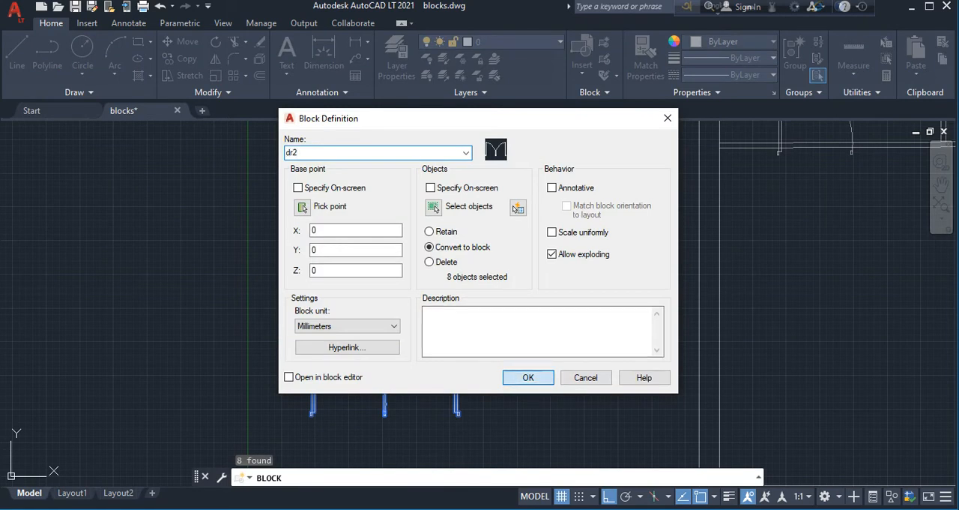
{"action": "left_click", "coordinate": [529, 378]}
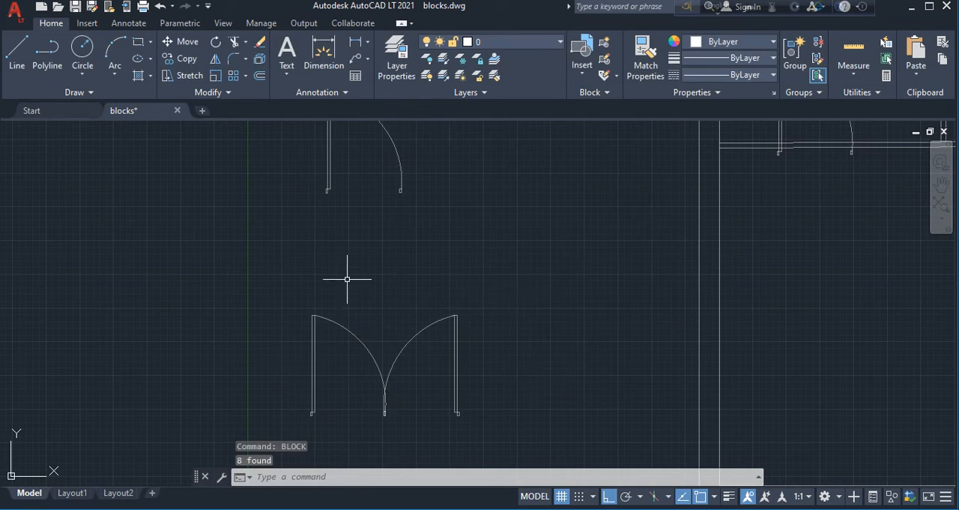
Define a block named wn from the window symbol outside the plan, keeping base point 0,0,0 and converting it to a block
{"action": "scroll", "coordinate": [445, 274], "scroll_direction": "down", "scroll_amount": 4}
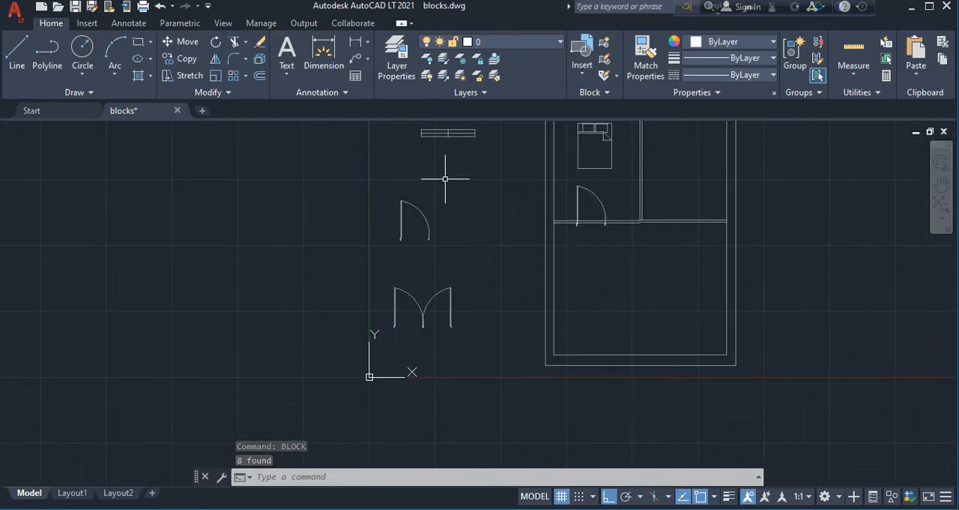
{"action": "scroll", "coordinate": [502, 131], "scroll_direction": "up", "scroll_amount": 2}
{"action": "scroll", "coordinate": [503, 130], "scroll_direction": "up", "scroll_amount": 2}
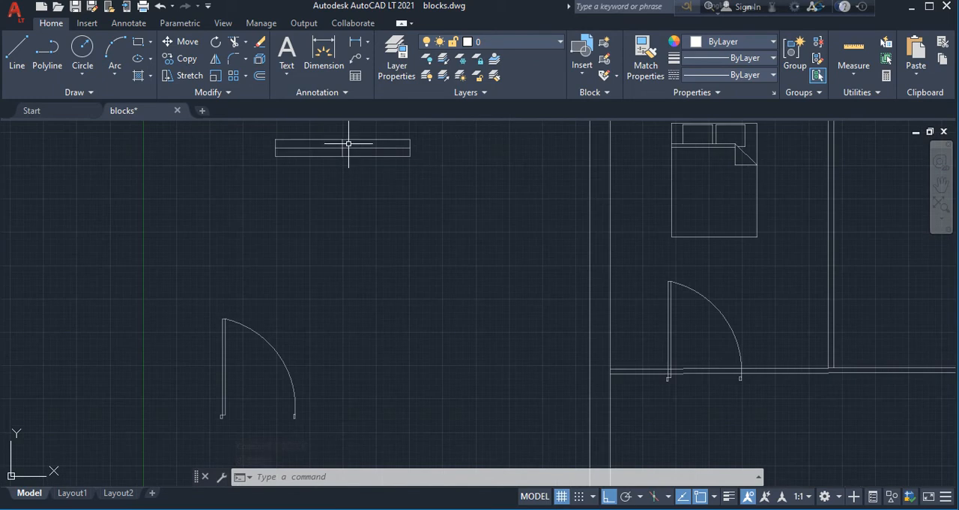
{"action": "left_click", "coordinate": [295, 139]}
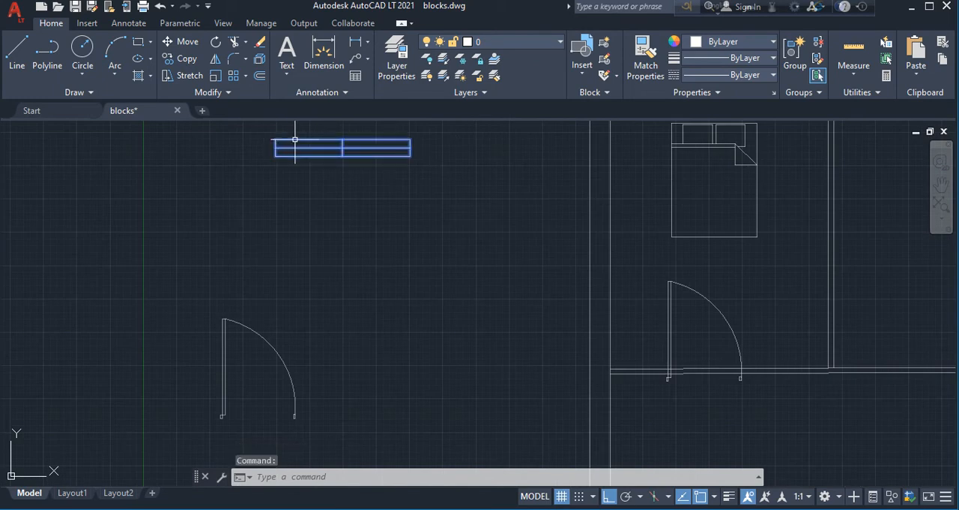
{"action": "type", "text": "BLOCK"}
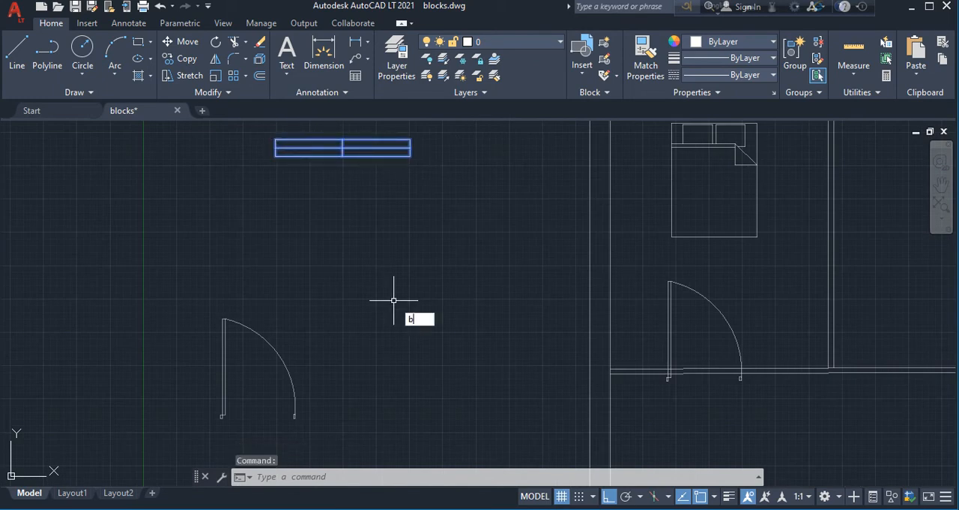
{"action": "key", "text": "Return"}
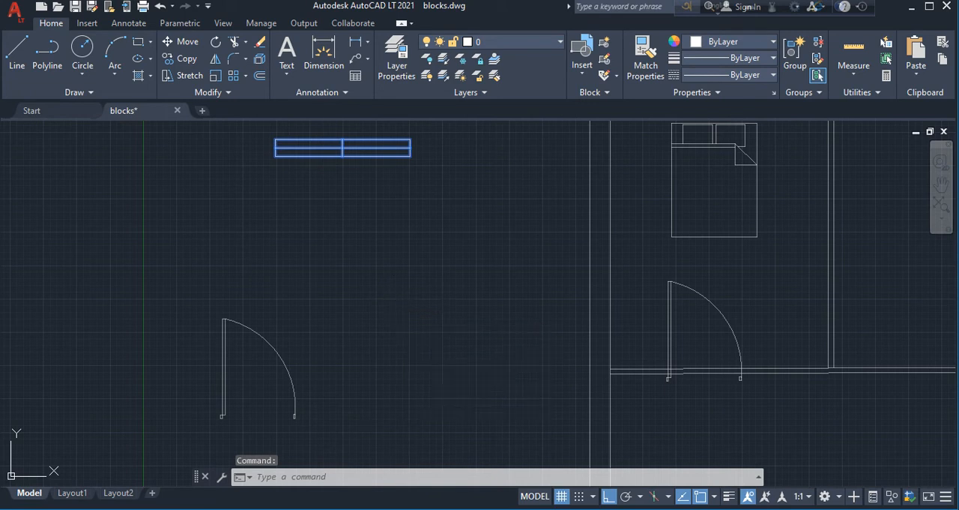
{"action": "type", "text": "wn"}
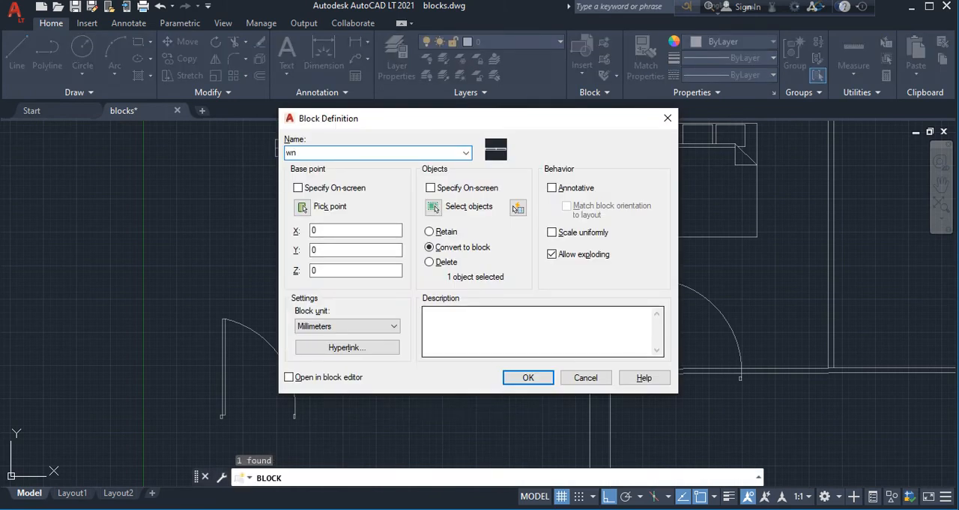
{"action": "left_click", "coordinate": [528, 377]}
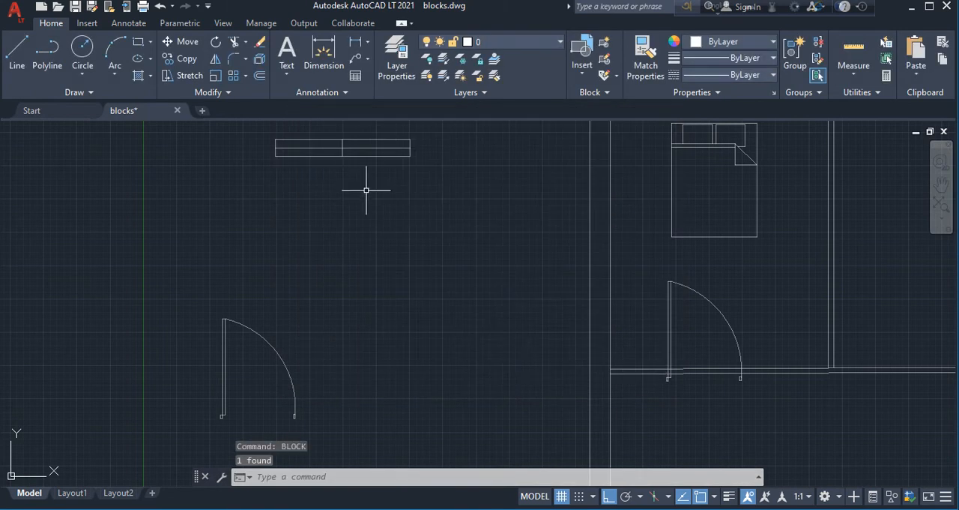
Insert the dr single-door block into the empty area above the floor plan
{"action": "scroll", "coordinate": [389, 217], "scroll_direction": "down", "scroll_amount": 2}
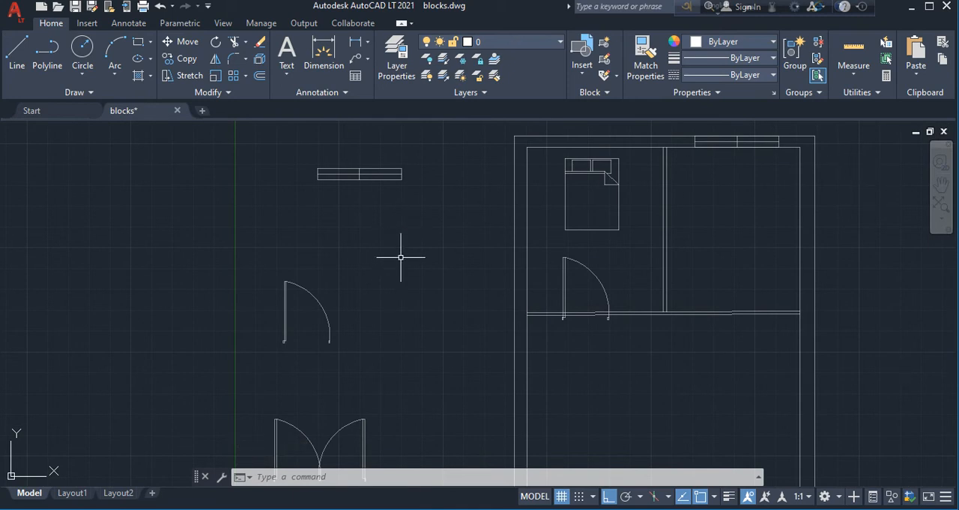
{"action": "type", "text": "INSERT"}
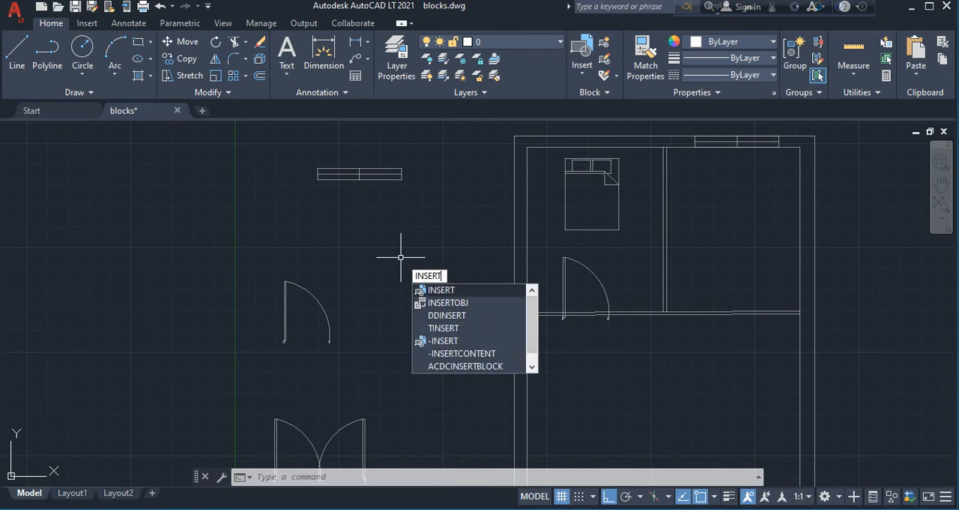
{"action": "key", "text": "Return"}
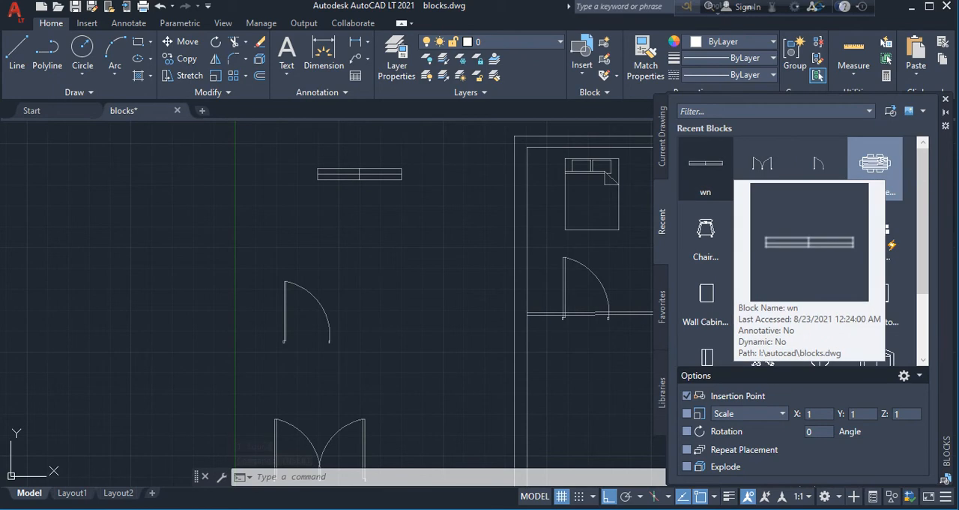
{"action": "left_click", "coordinate": [762, 165]}
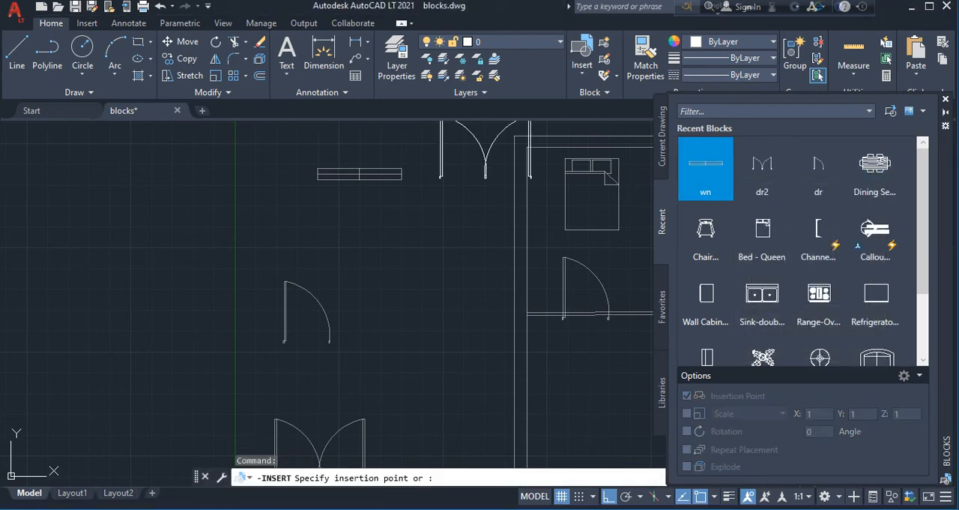
{"action": "key", "text": "Escape"}
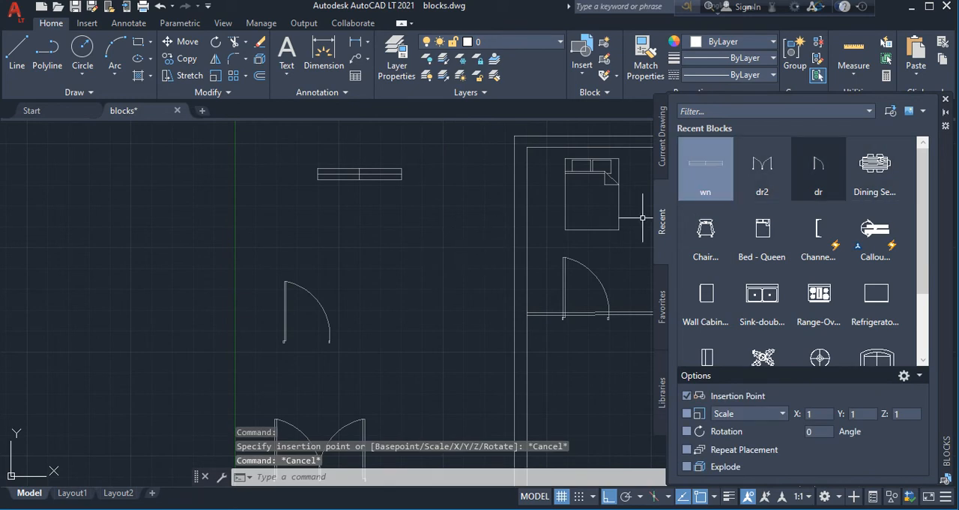
{"action": "left_click", "coordinate": [819, 166]}
{"action": "key", "text": "Escape"}
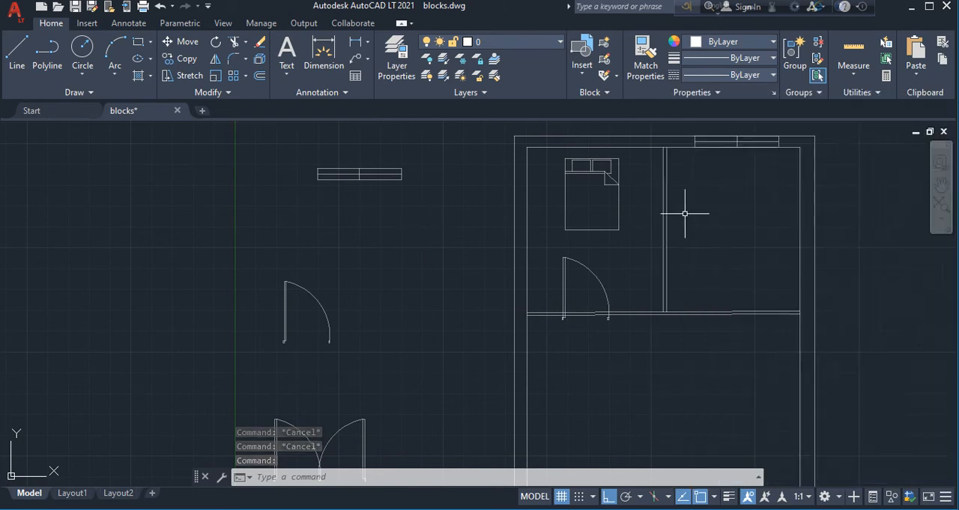
Explode the inserted single-door block above the floor plan
{"action": "scroll", "coordinate": [684, 210], "scroll_direction": "down", "scroll_amount": 2}
{"action": "scroll", "coordinate": [688, 212], "scroll_direction": "down", "scroll_amount": 3}
{"action": "scroll", "coordinate": [750, 146], "scroll_direction": "up", "scroll_amount": 3}
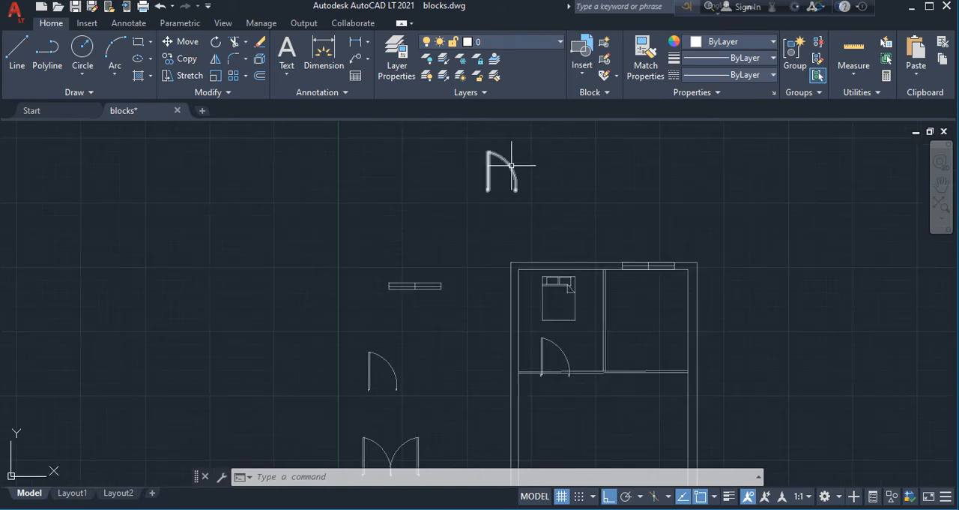
{"action": "mouse_move", "coordinate": [508, 163]}
{"action": "left_click", "coordinate": [507, 163]}
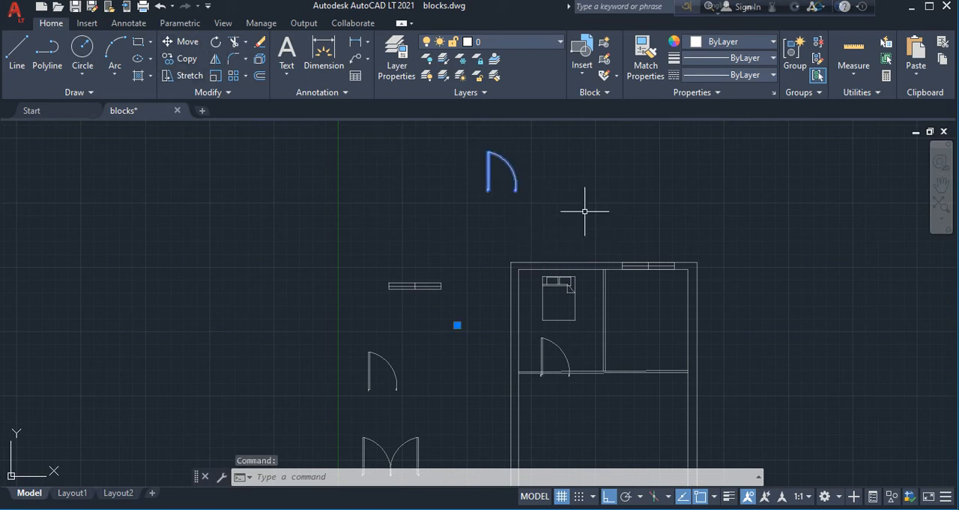
{"action": "left_click", "coordinate": [259, 58]}
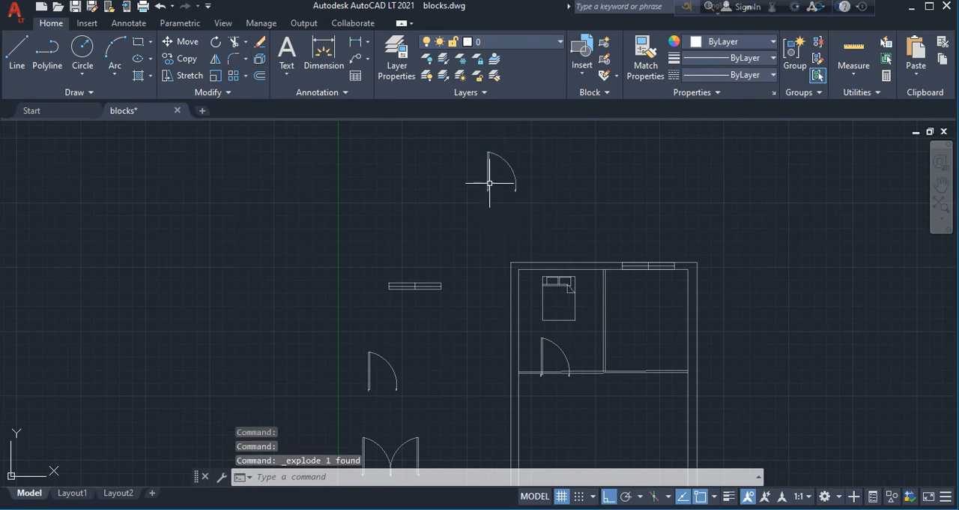
{"action": "scroll", "coordinate": [573, 193], "scroll_direction": "down", "scroll_amount": 2}
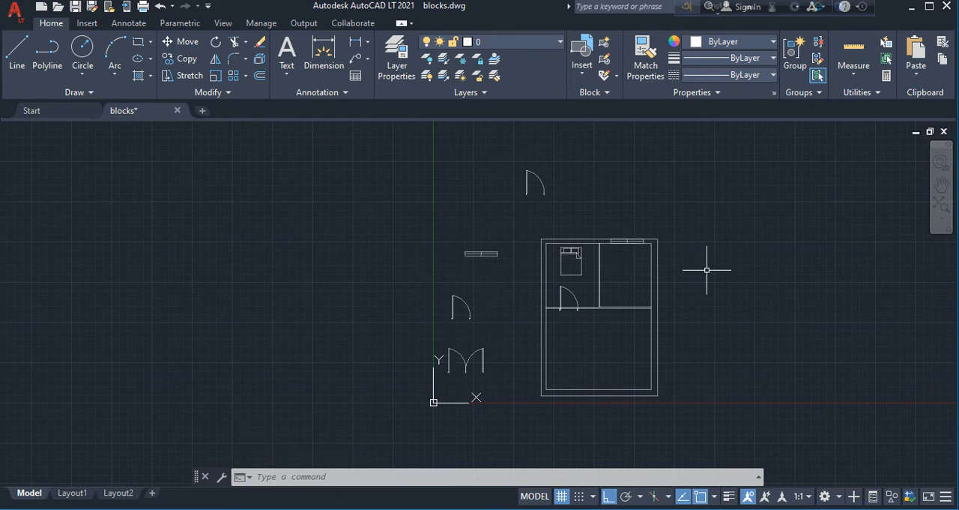
{"action": "scroll", "coordinate": [707, 268], "scroll_direction": "up", "scroll_amount": 4}
{"action": "scroll", "coordinate": [539, 353], "scroll_direction": "down", "scroll_amount": 2}
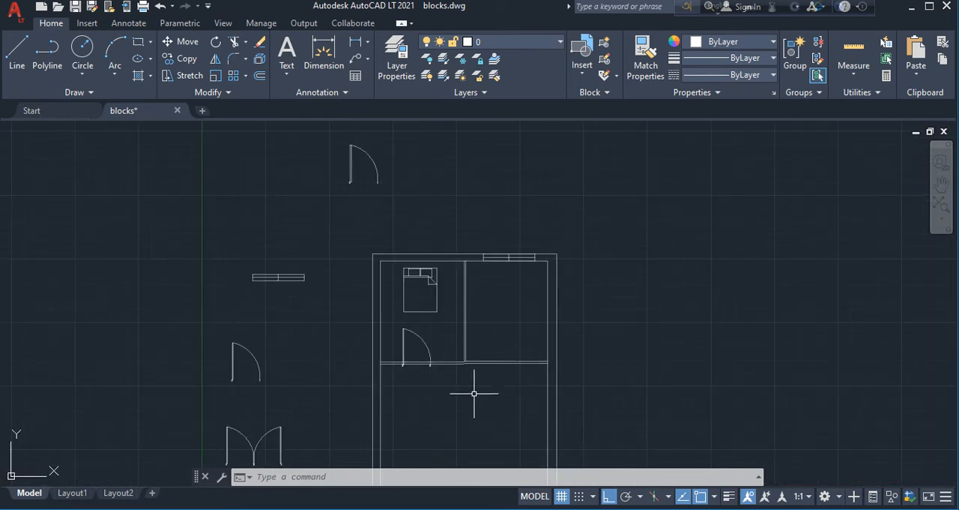
{"action": "scroll", "coordinate": [469, 395], "scroll_direction": "up", "scroll_amount": 2}
{"action": "scroll", "coordinate": [433, 380], "scroll_direction": "down", "scroll_amount": 2}
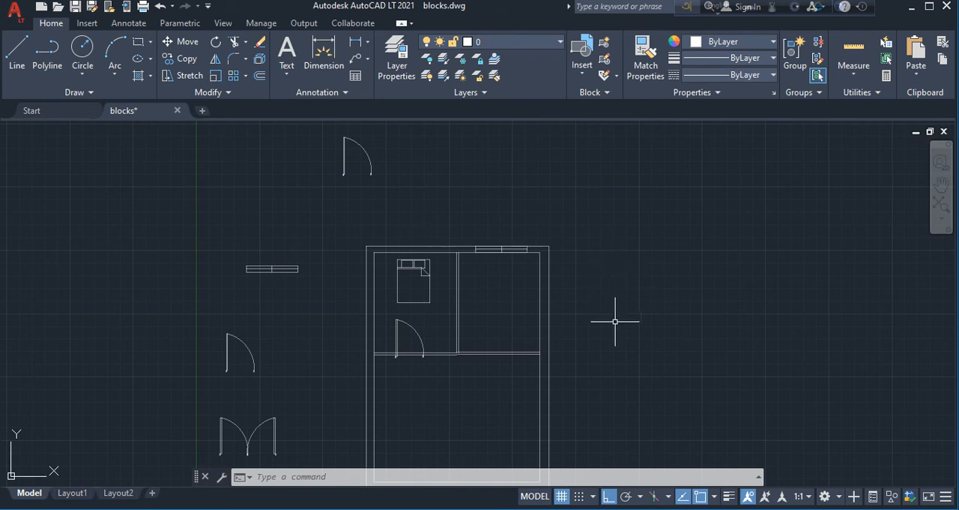
Place the Dining Set - 36 x 72 in. block from Home - Space Planner.dwg in DesignCenter beside the floor plan
{"action": "type", "text": "d"}
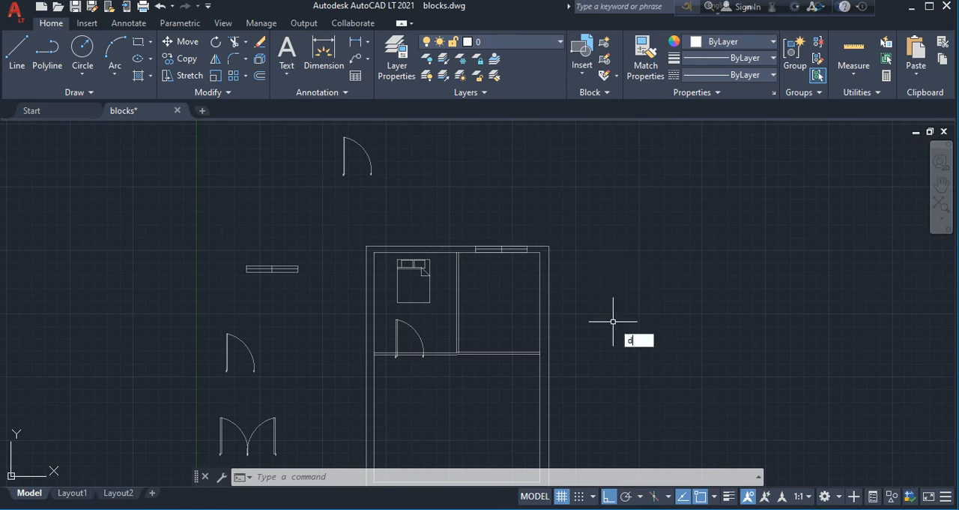
{"action": "type", "text": "esig"}
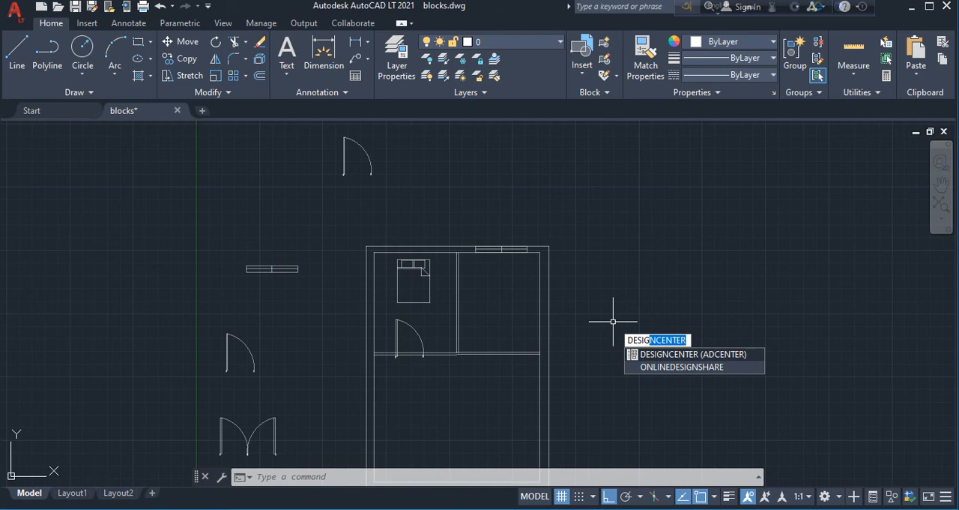
{"action": "key", "text": "Return"}
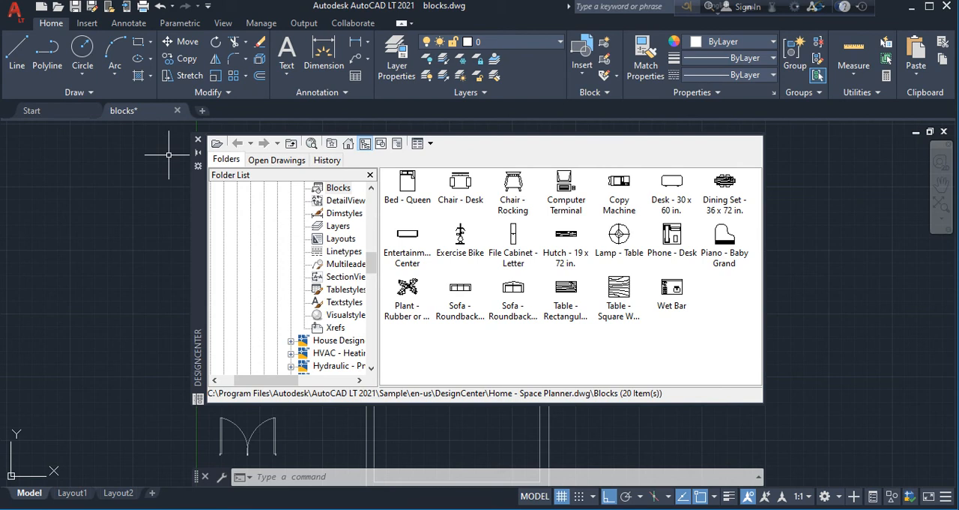
{"action": "left_click", "coordinate": [725, 181]}
{"action": "left_click_drag", "start_coordinate": [725, 182], "coordinate": [768, 201]}
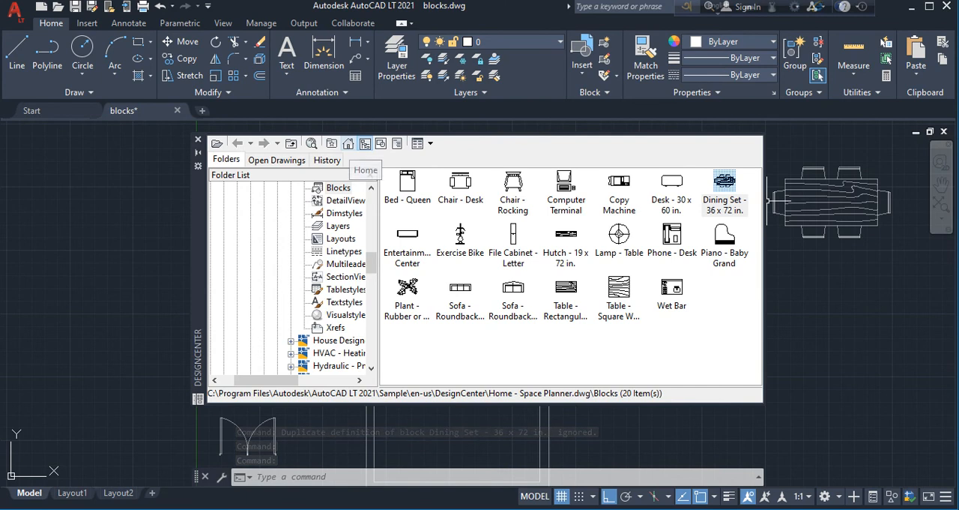
Return to DesignCenter's home folder, open en-us and its DesignCenter subfolder, and look through the surrounding folder list
{"action": "left_click", "coordinate": [348, 142]}
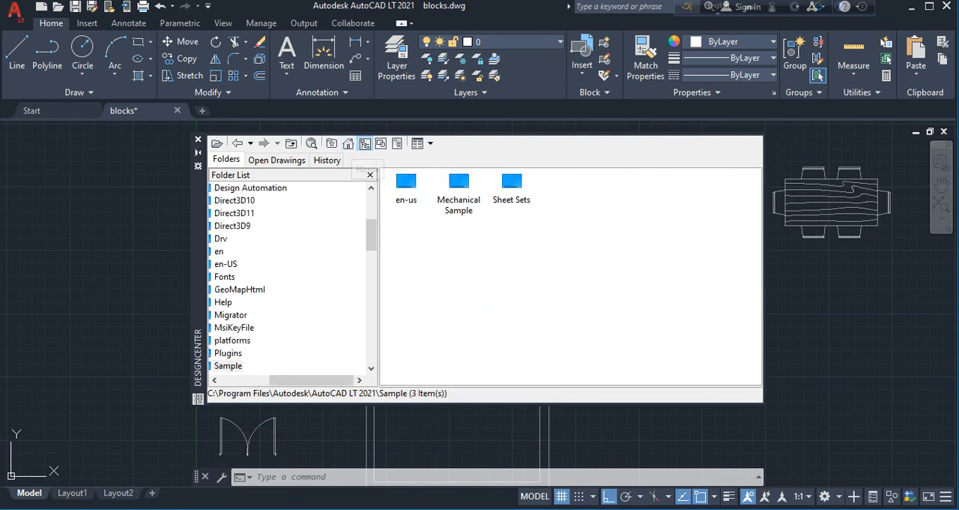
{"action": "double_click", "coordinate": [406, 183]}
{"action": "double_click", "coordinate": [407, 182]}
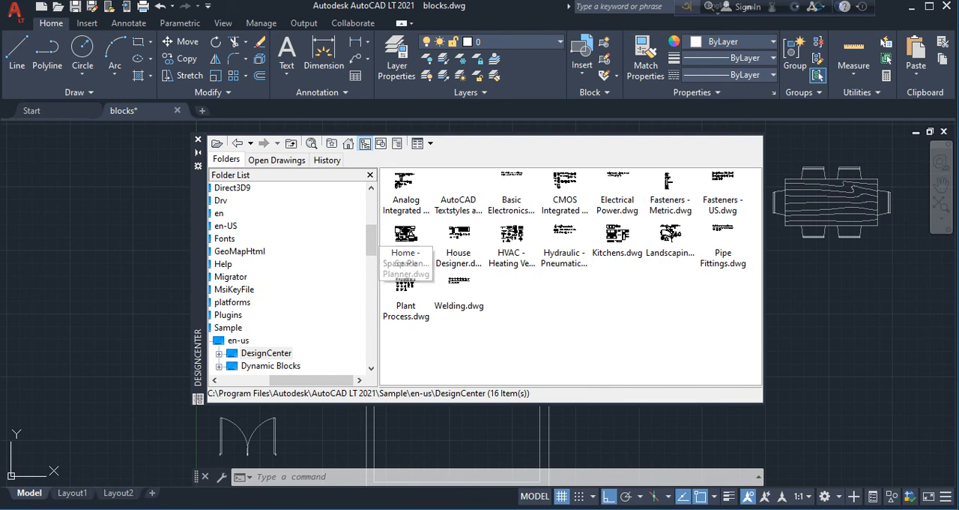
{"action": "scroll", "coordinate": [292, 278], "scroll_direction": "down", "scroll_amount": 6}
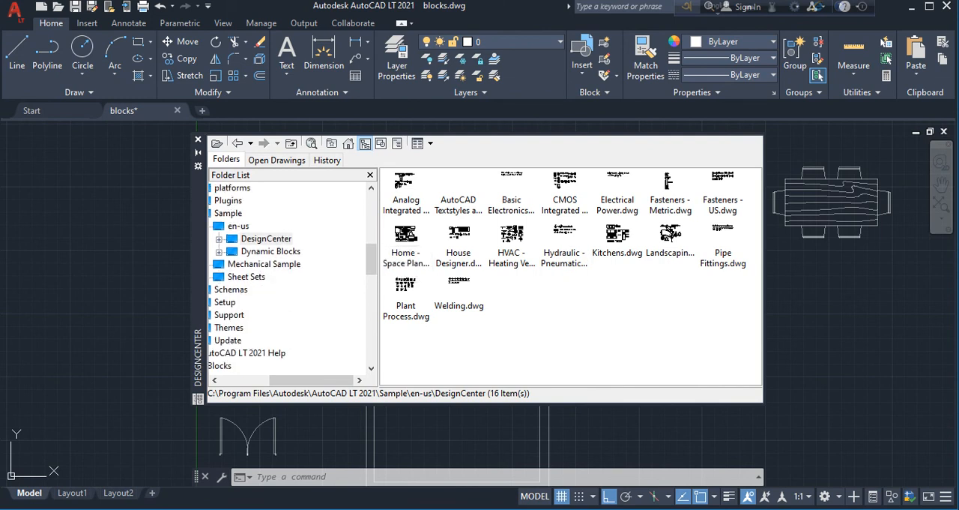
{"action": "scroll", "coordinate": [292, 277], "scroll_direction": "down", "scroll_amount": 3}
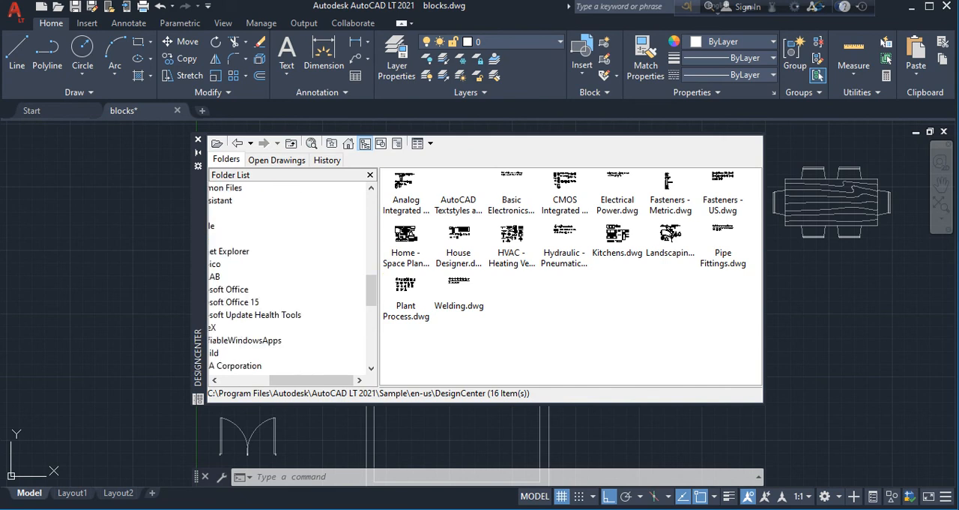
{"action": "left_click_drag", "start_coordinate": [311, 380], "coordinate": [290, 380]}
{"action": "scroll", "coordinate": [292, 277], "scroll_direction": "up", "scroll_amount": 3}
{"action": "scroll", "coordinate": [292, 277], "scroll_direction": "up", "scroll_amount": 3}
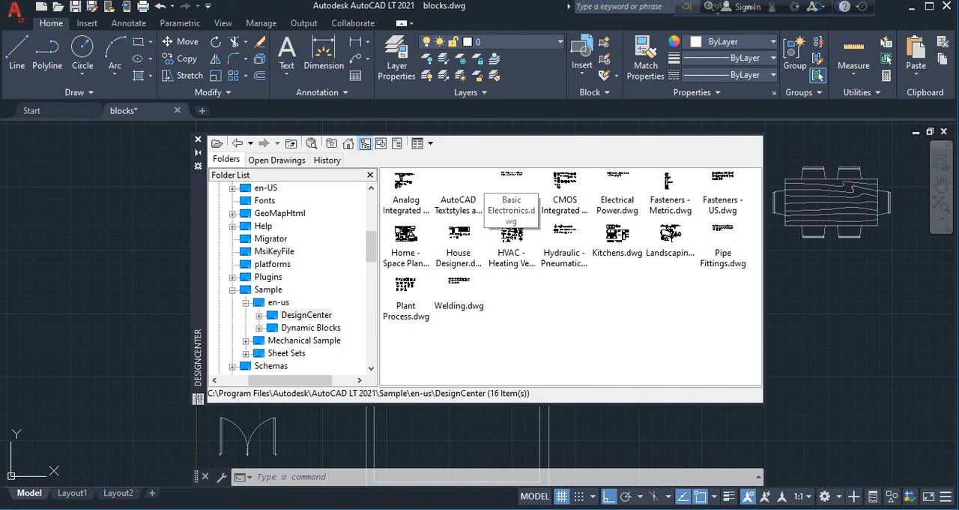
{"action": "scroll", "coordinate": [292, 277], "scroll_direction": "up", "scroll_amount": 5}
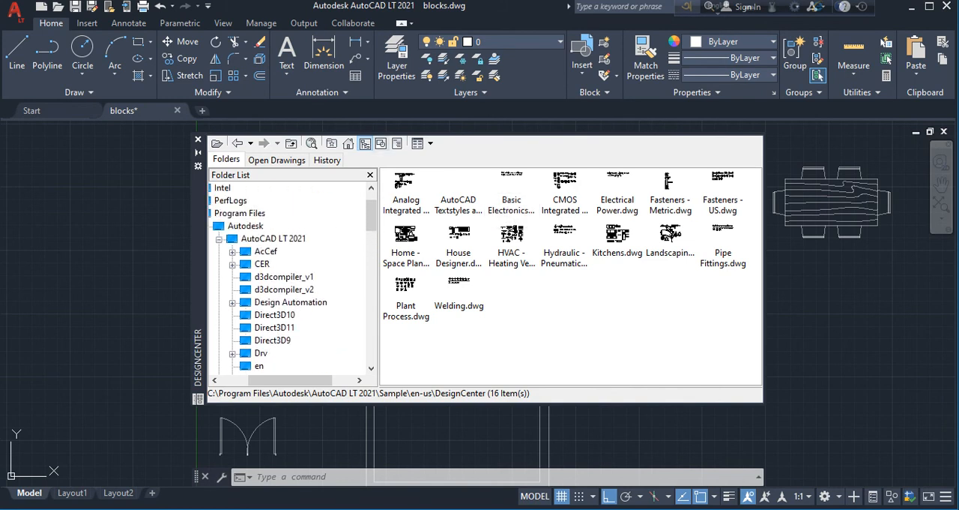
Hide the folder tree, view the blocks in Analog Integrated Circuits.dwg, and return to that drawing's content categories
{"action": "left_click", "coordinate": [365, 143]}
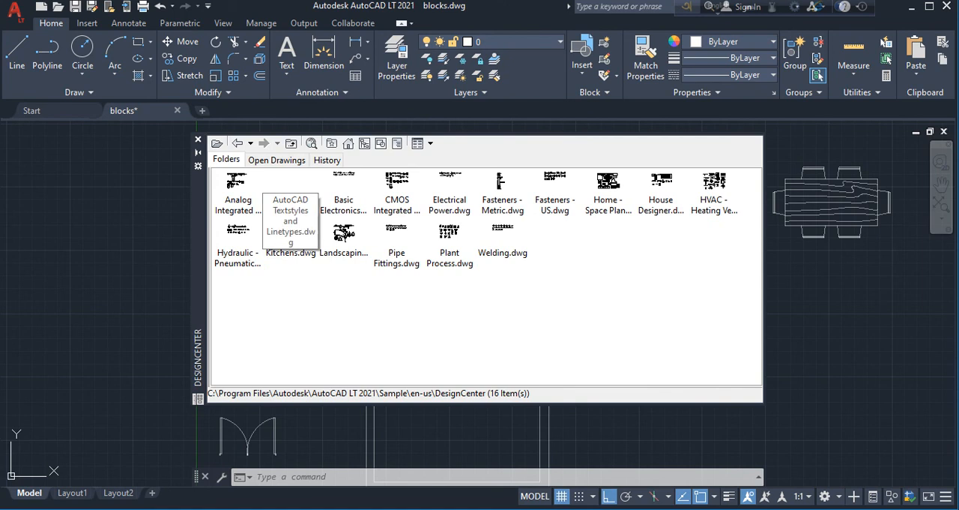
{"action": "double_click", "coordinate": [239, 189]}
{"action": "double_click", "coordinate": [238, 186]}
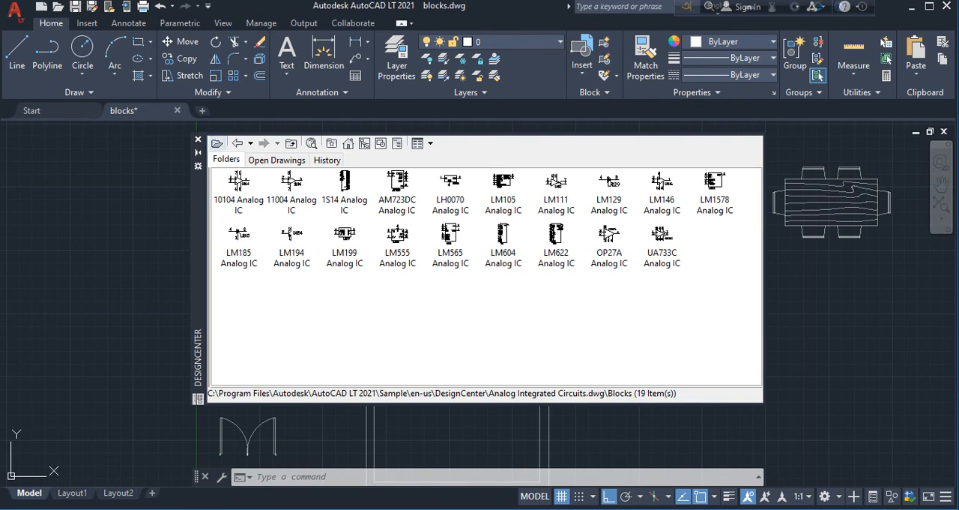
{"action": "left_click", "coordinate": [237, 144]}
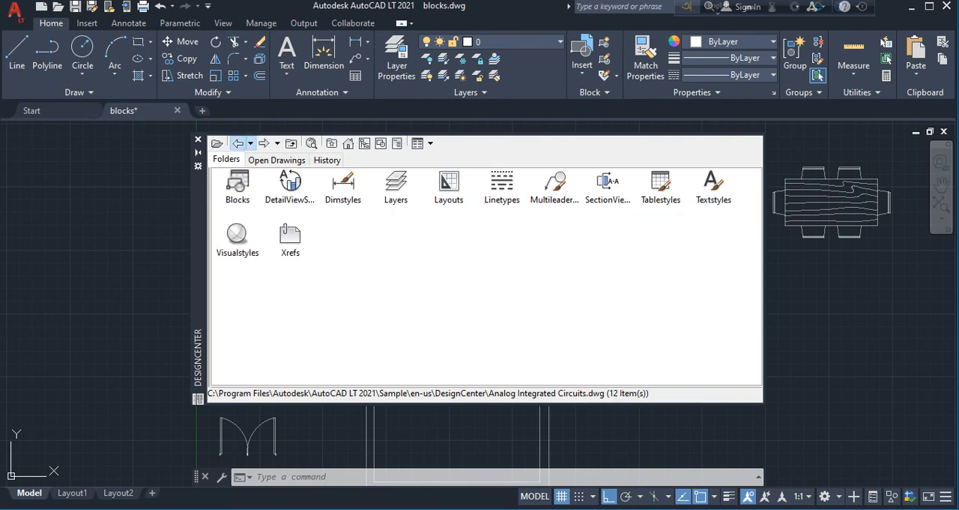
View the blocks of Data Extraction and Multileaders Sample.dwg in DesignCenter's Mechanical Sample folder, and return to its content categories
{"action": "left_click", "coordinate": [237, 143]}
{"action": "left_click", "coordinate": [237, 143]}
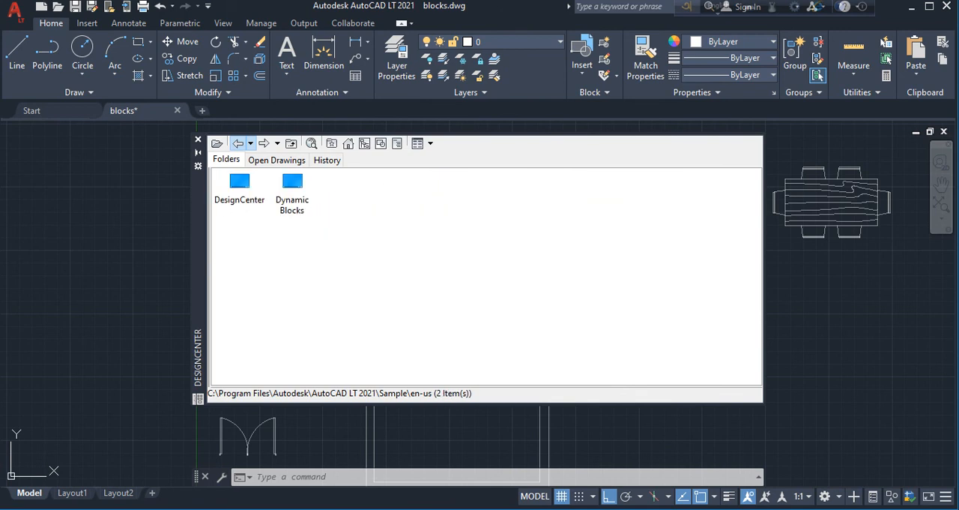
{"action": "left_click", "coordinate": [237, 143]}
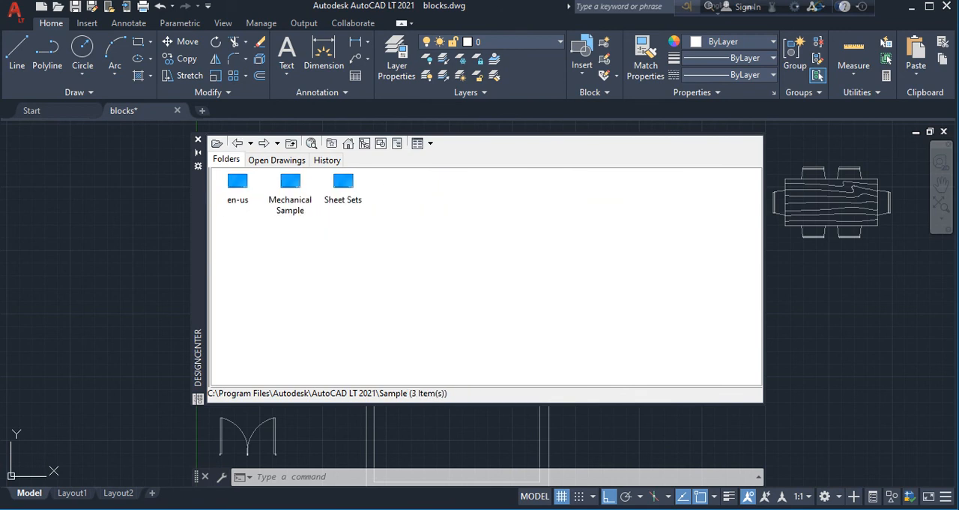
{"action": "double_click", "coordinate": [290, 187]}
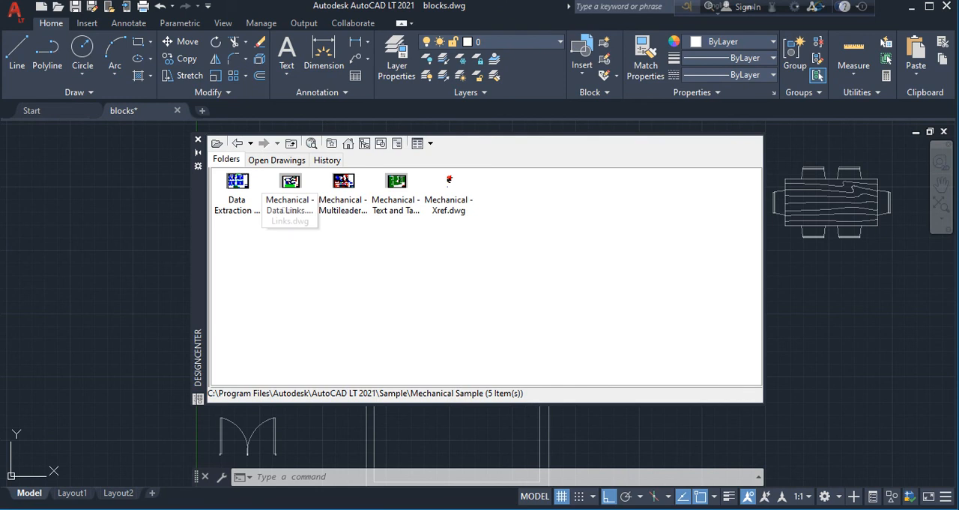
{"action": "double_click", "coordinate": [237, 182]}
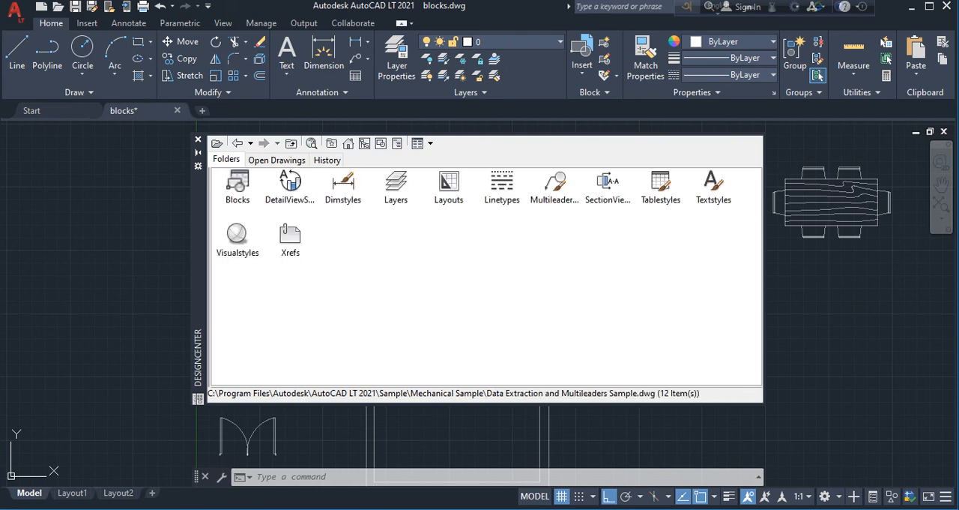
{"action": "double_click", "coordinate": [237, 181]}
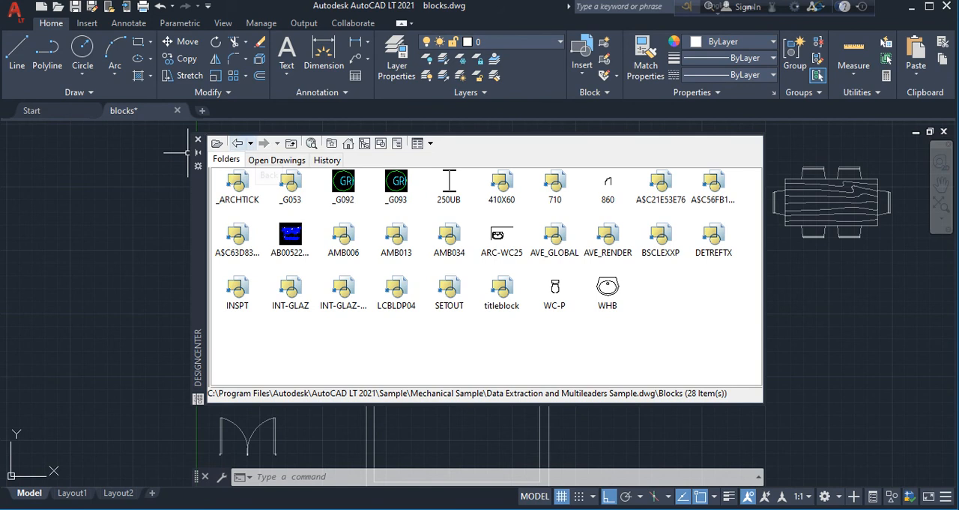
{"action": "left_click", "coordinate": [238, 143]}
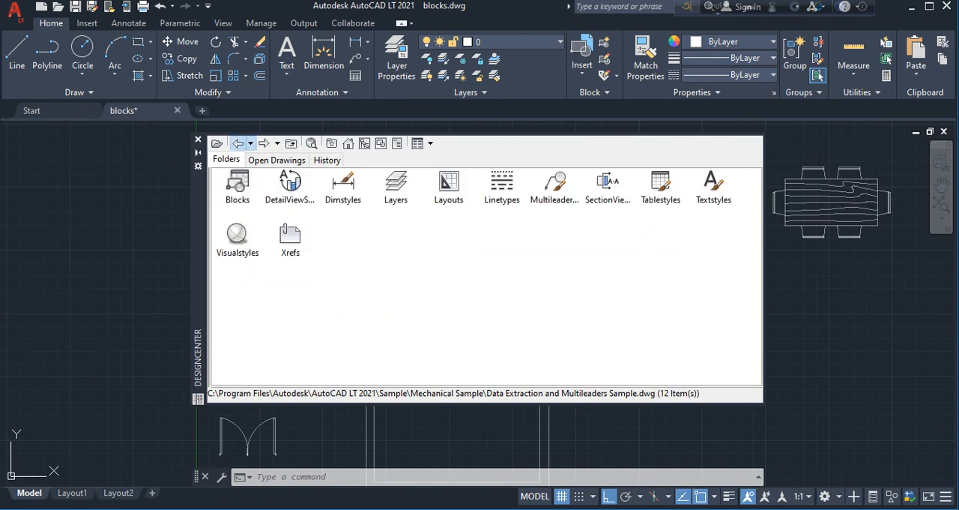
View the blocks of Pipe Fittings.dwg in the en-us DesignCenter sample folder, and close DesignCenter
{"action": "left_click", "coordinate": [348, 143]}
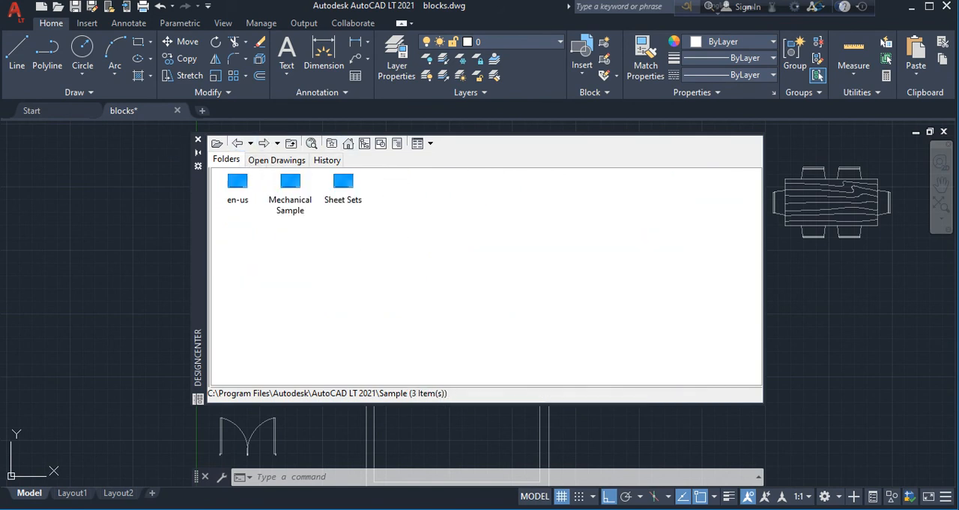
{"action": "double_click", "coordinate": [238, 180]}
{"action": "double_click", "coordinate": [238, 180]}
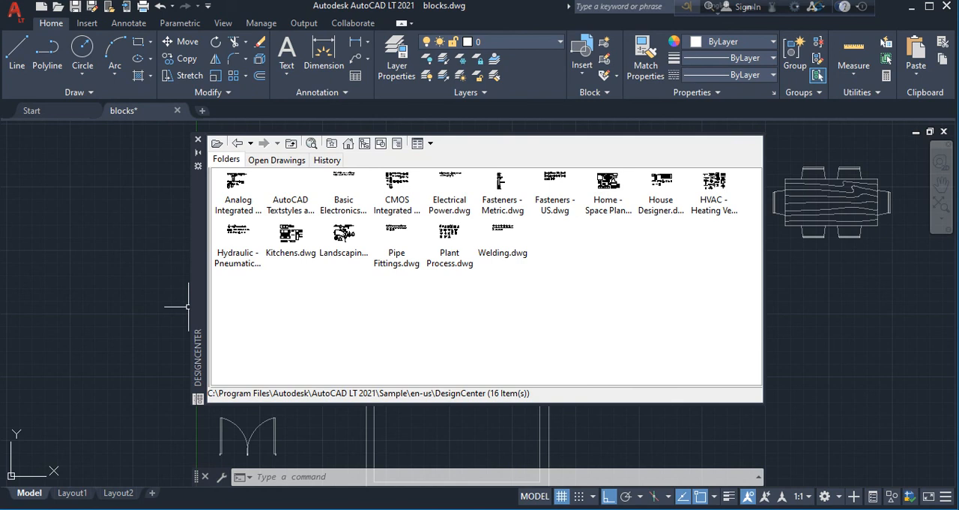
{"action": "double_click", "coordinate": [397, 232]}
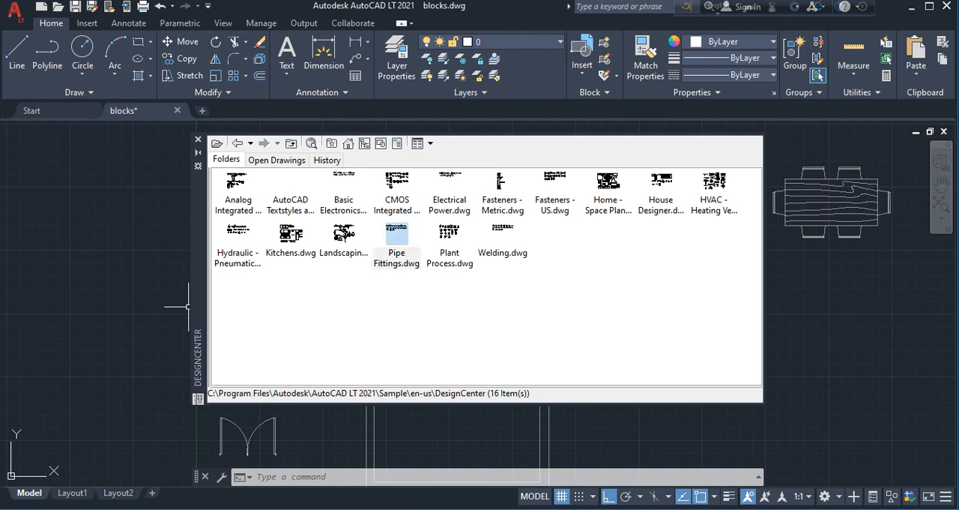
{"action": "double_click", "coordinate": [237, 184]}
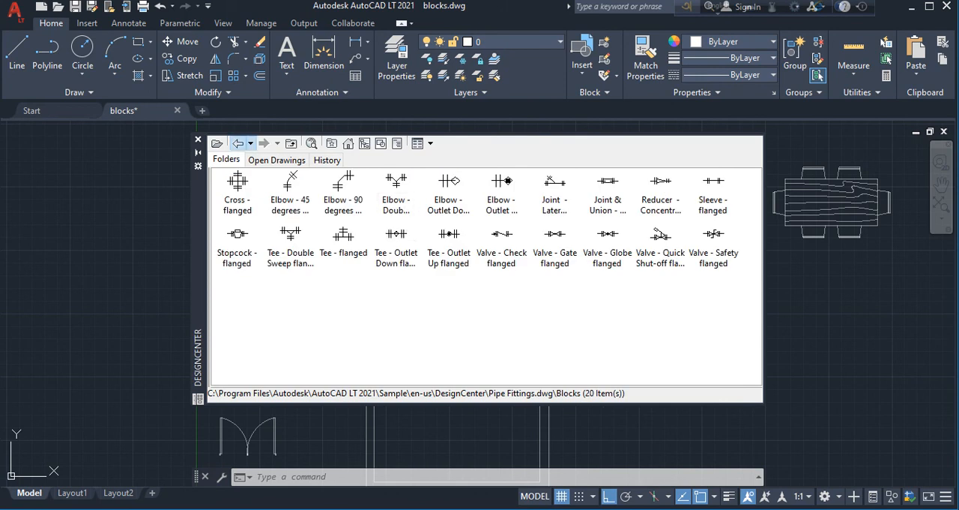
{"action": "left_click", "coordinate": [237, 142]}
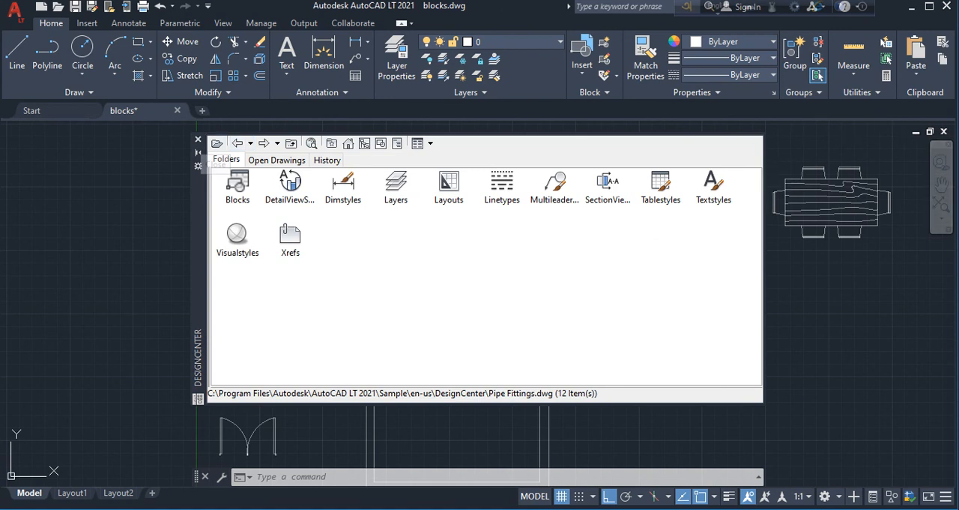
{"action": "left_click", "coordinate": [197, 139]}
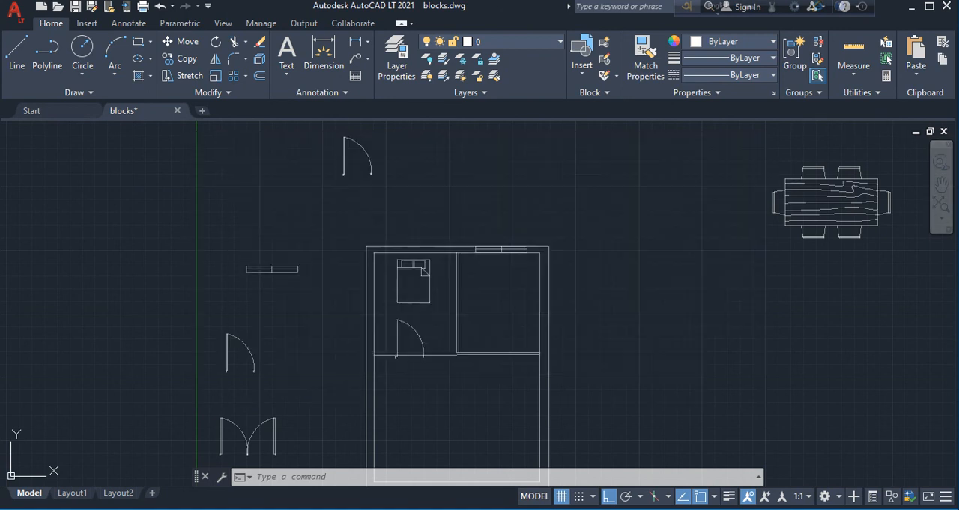
Scale down the dining set block, using the upper-left corner of its tabletop as the base point
{"action": "left_click", "coordinate": [842, 210]}
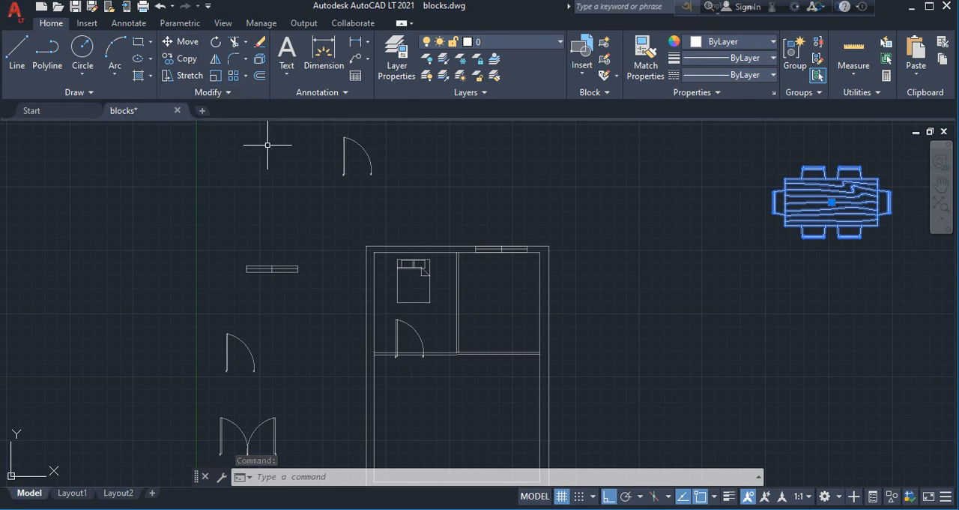
{"action": "left_click", "coordinate": [215, 75]}
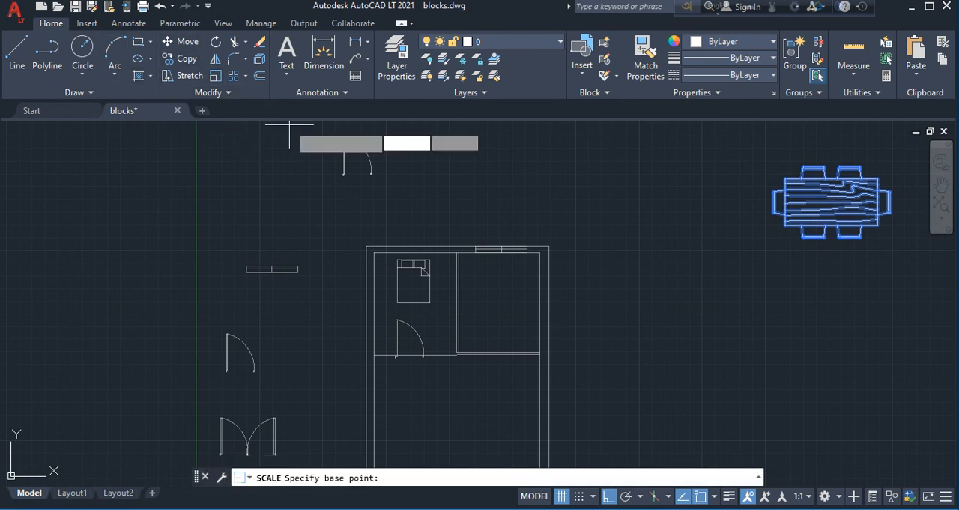
{"action": "left_click", "coordinate": [785, 178]}
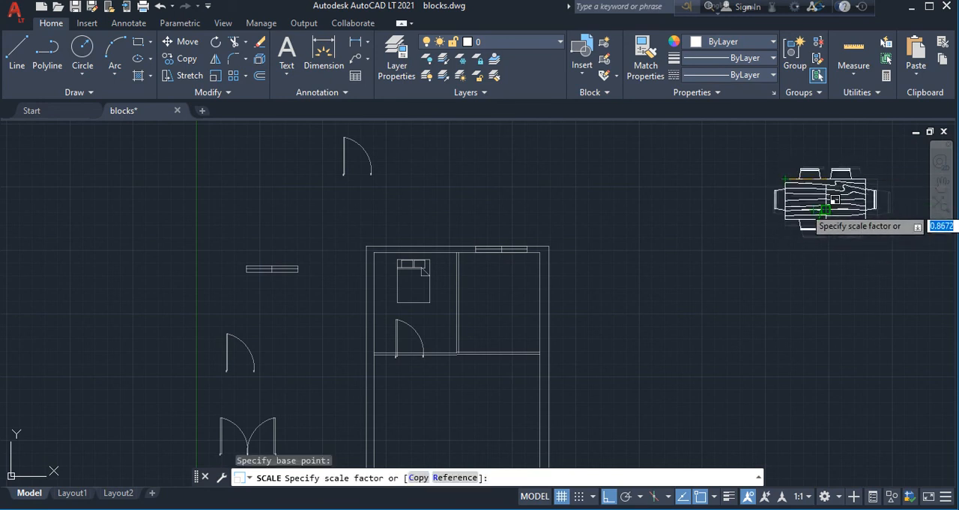
{"action": "left_click", "coordinate": [821, 204]}
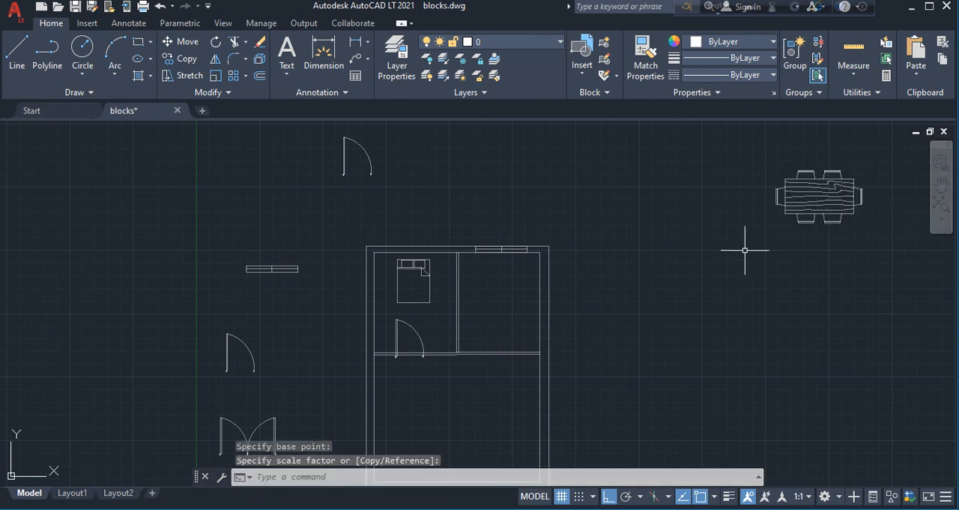
Move the dining set block horizontally to just above the floor plan's upper wall
{"action": "left_click", "coordinate": [807, 187]}
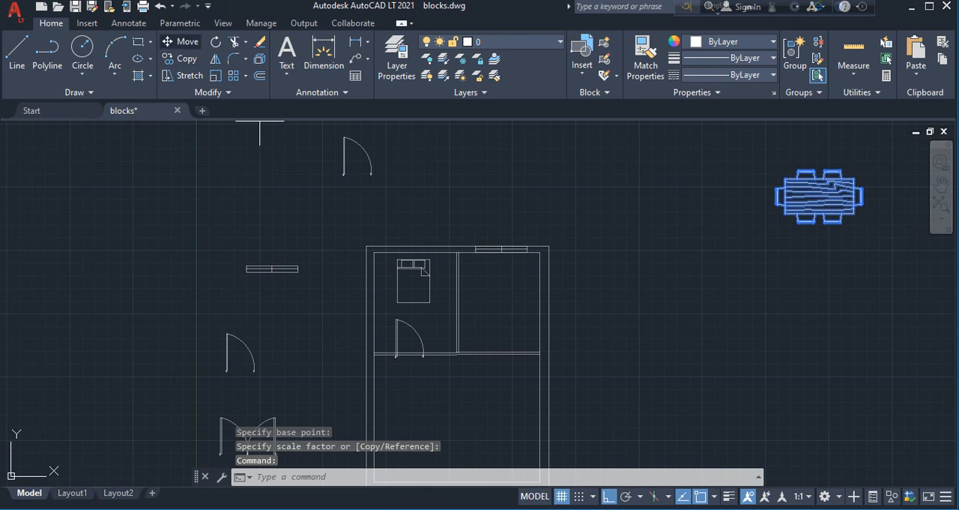
{"action": "left_click", "coordinate": [180, 41]}
{"action": "left_click", "coordinate": [714, 274]}
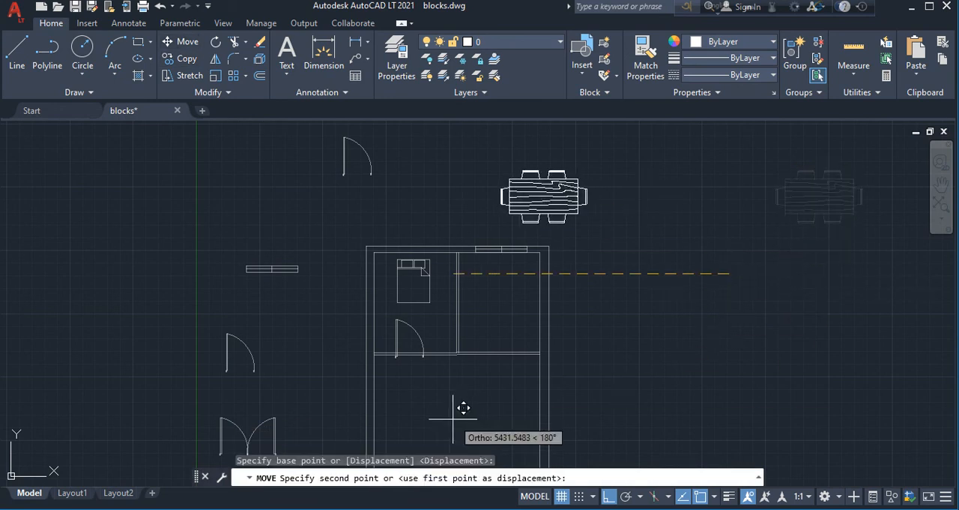
{"action": "left_click", "coordinate": [423, 383]}
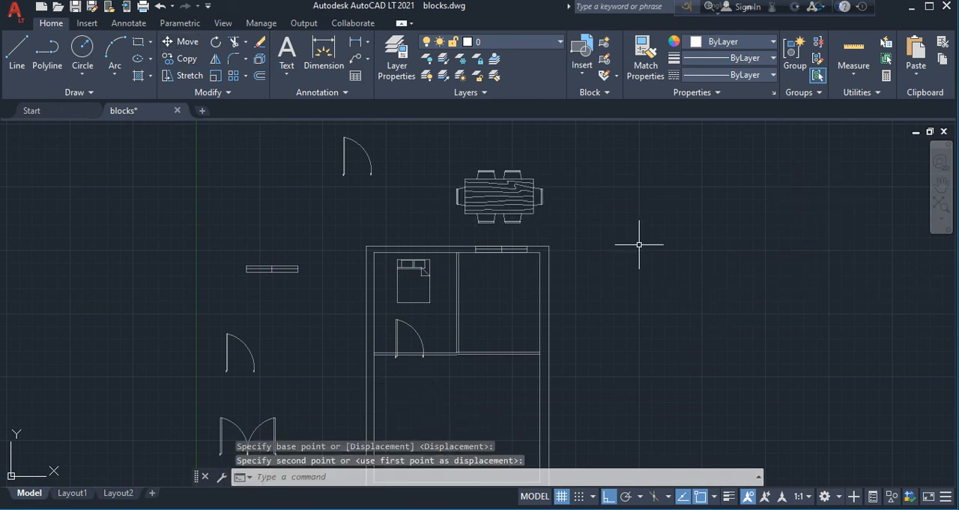
{"action": "scroll", "coordinate": [636, 244], "scroll_direction": "down", "scroll_amount": 2}
{"action": "scroll", "coordinate": [548, 325], "scroll_direction": "up", "scroll_amount": 2}
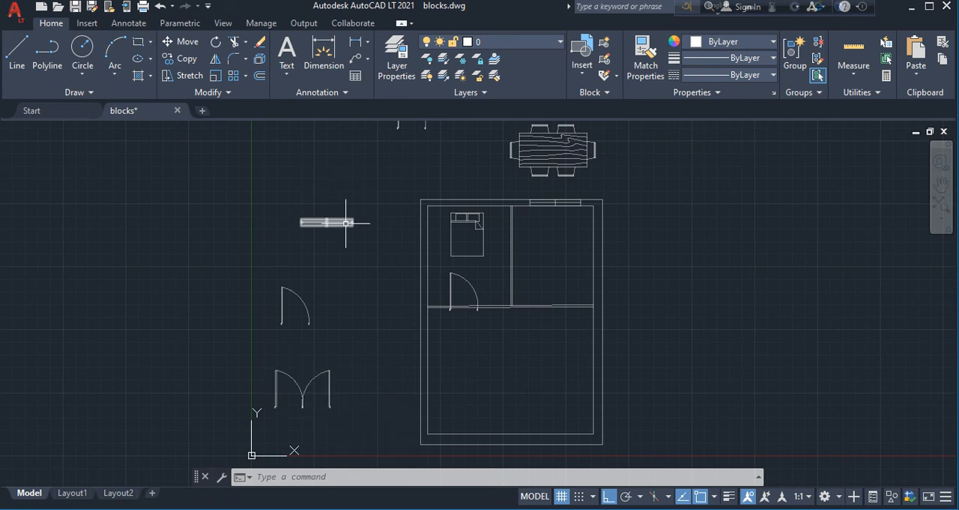
{"action": "scroll", "coordinate": [380, 217], "scroll_direction": "down", "scroll_amount": 2}
{"action": "scroll", "coordinate": [413, 138], "scroll_direction": "up", "scroll_amount": 2}
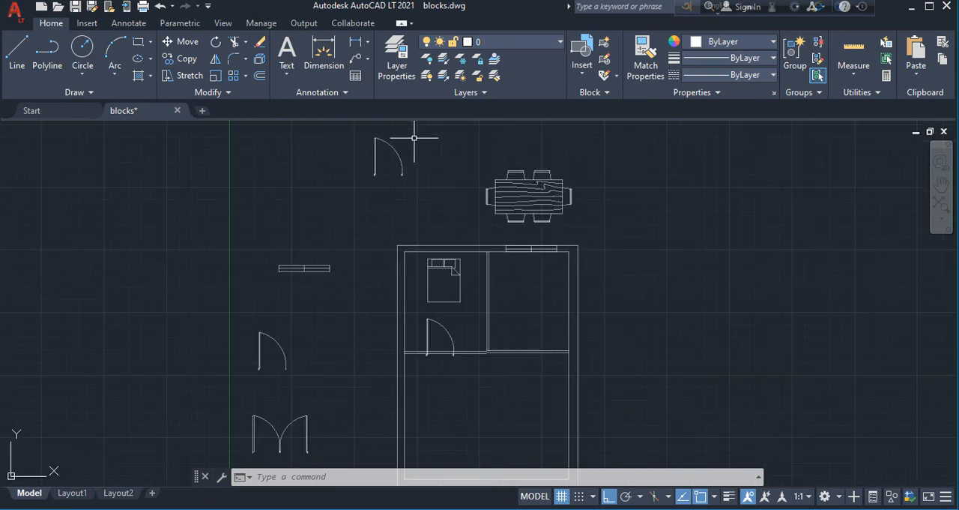